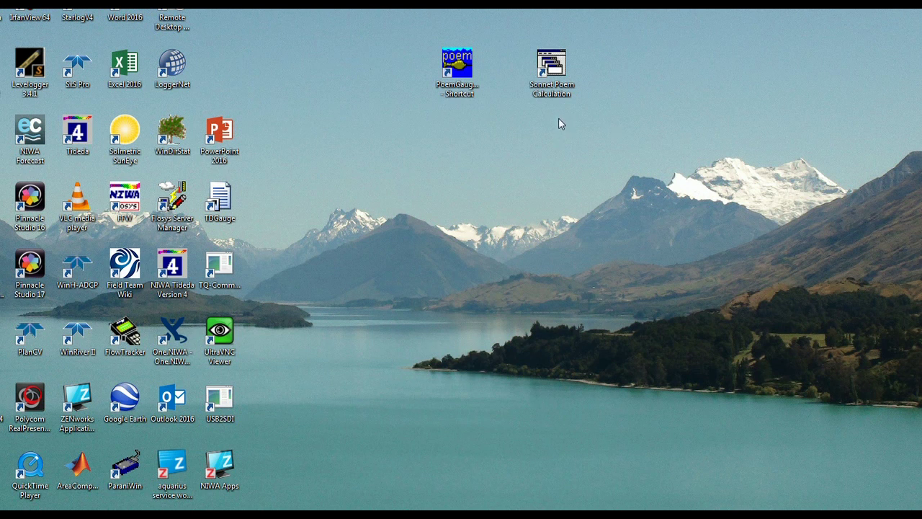
Launch the Sonnet Poem Calculation program from the desktop and reposition its window so the whole panel is visible
double_click(554, 72)
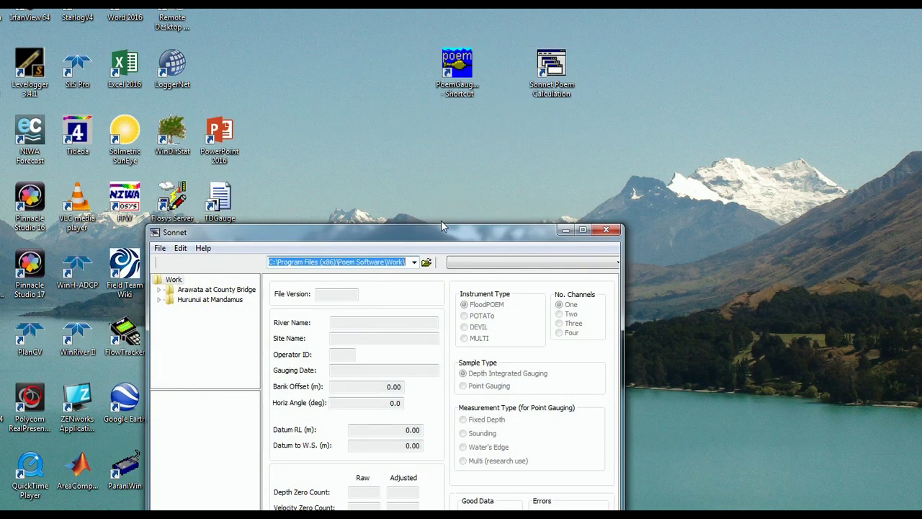
left_click_drag(443, 230, 316, 35)
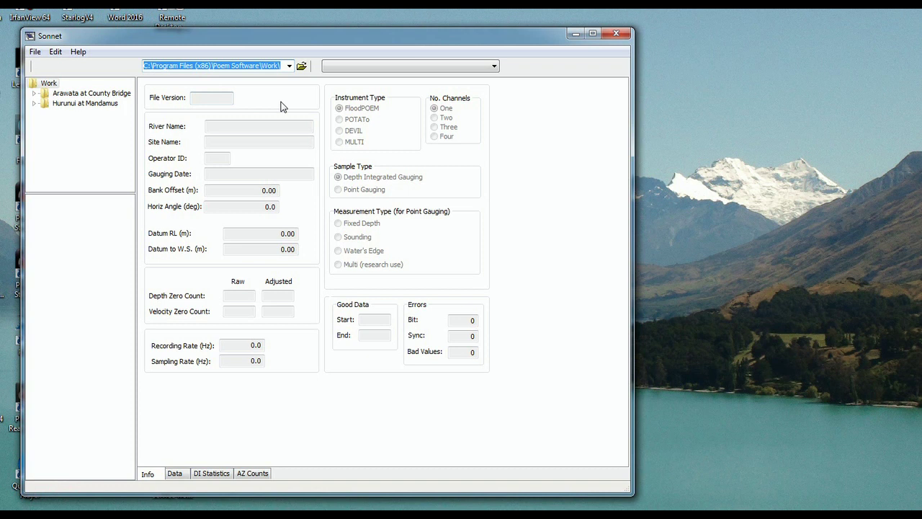
left_click(302, 66)
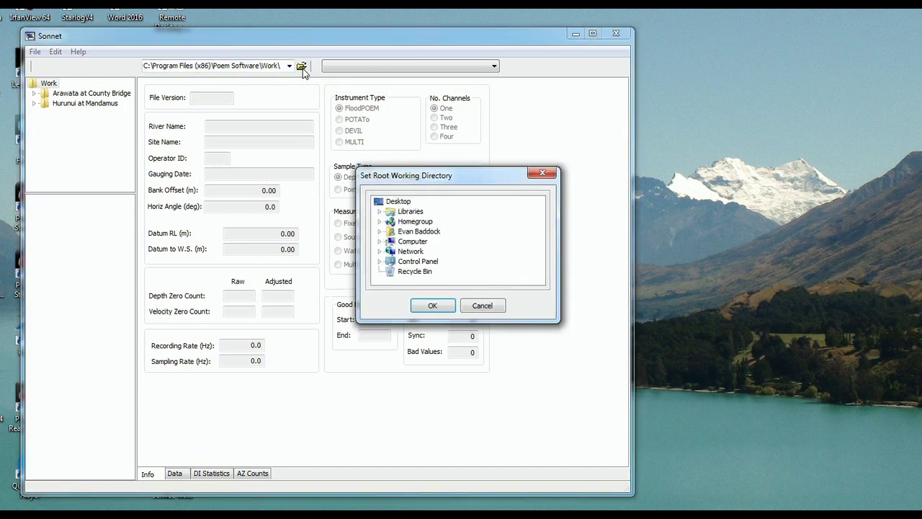
left_click(409, 243)
double_click(408, 243)
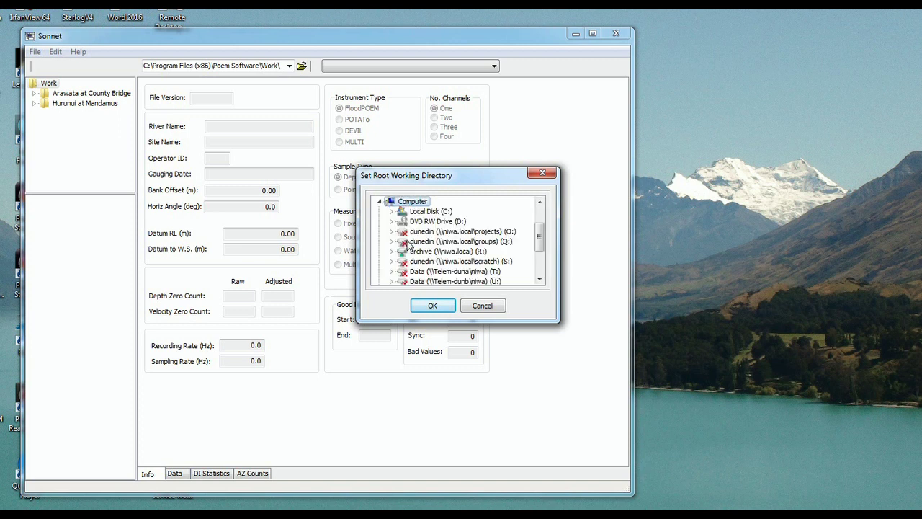
double_click(426, 213)
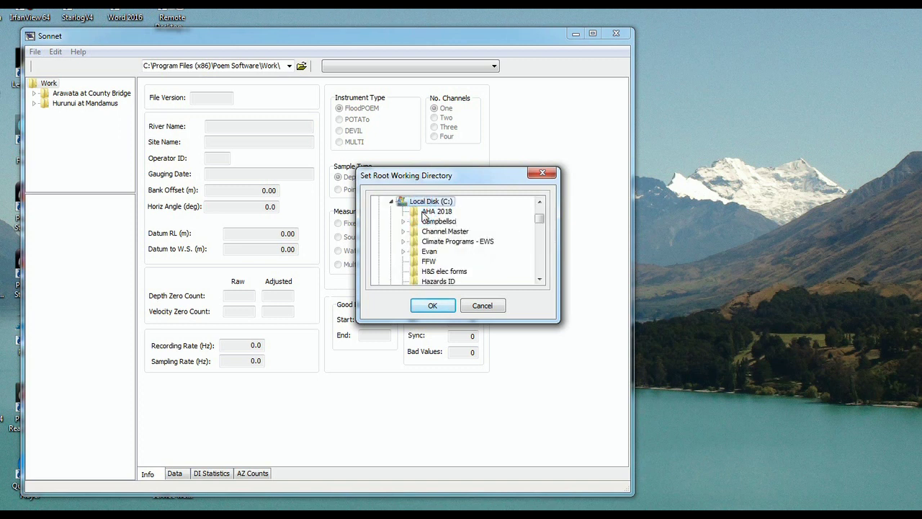
left_click_drag(540, 219, 540, 234)
double_click(429, 262)
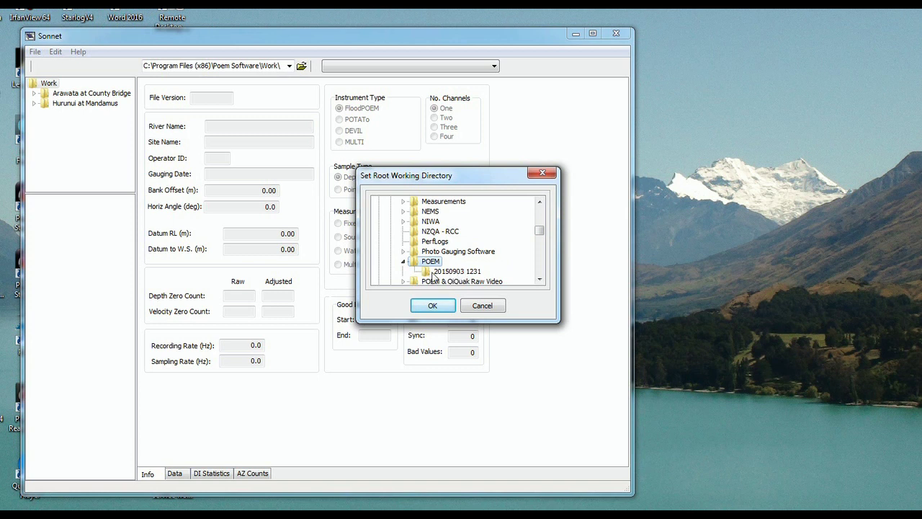
left_click(430, 272)
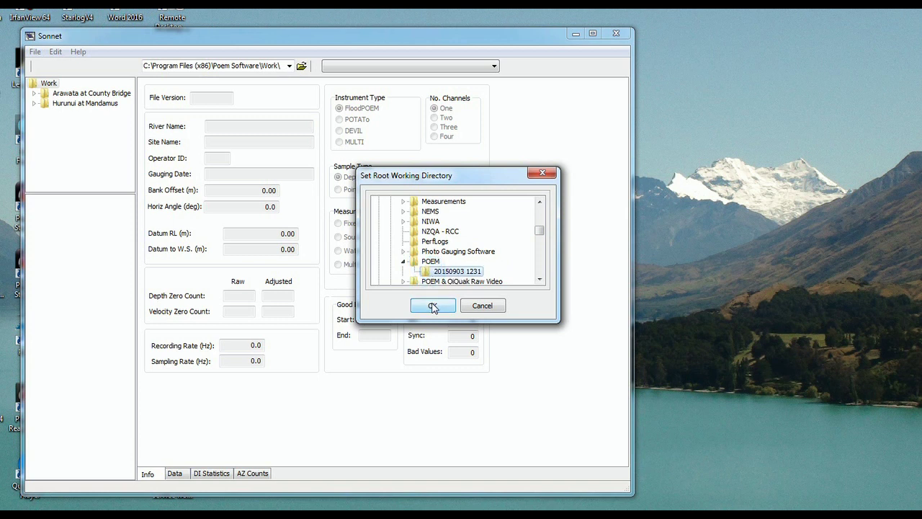
left_click(433, 306)
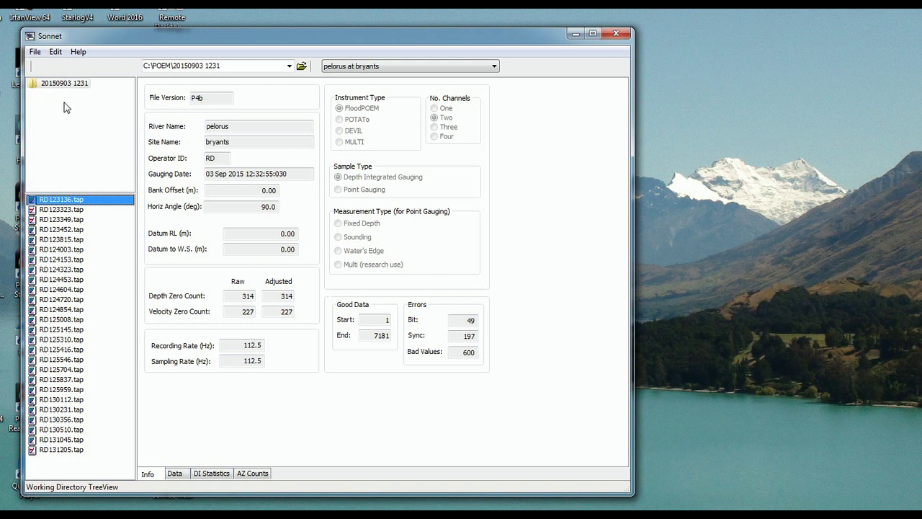
left_click(64, 139)
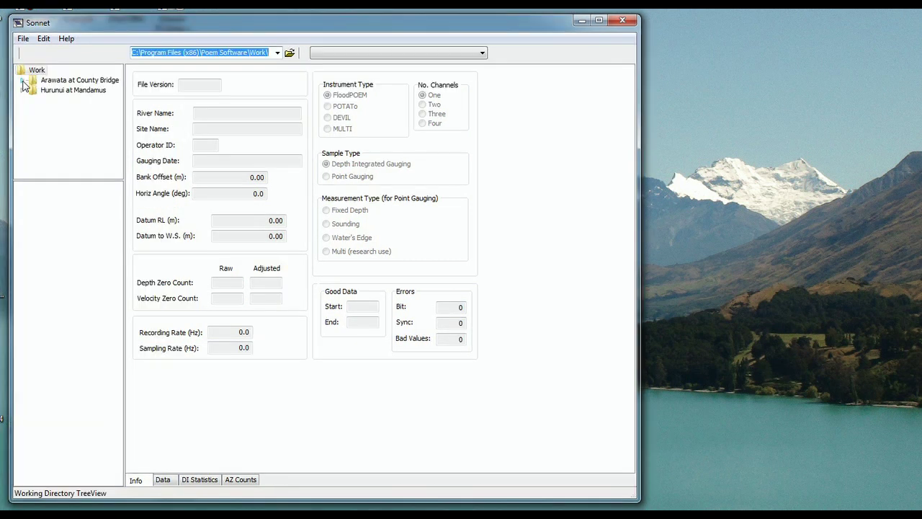
left_click(23, 81)
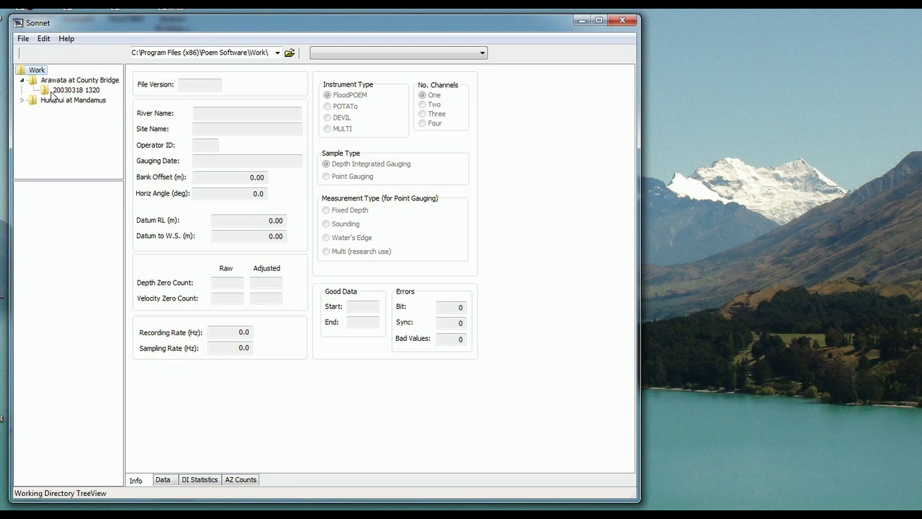
left_click(45, 92)
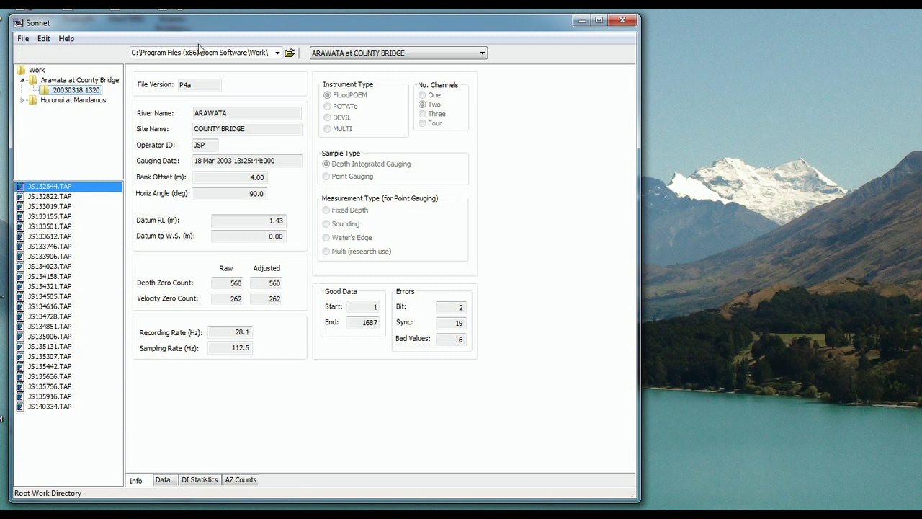
Open the Sonnet user help and read the general overview and the overview topic of The Main Panel
left_click(67, 39)
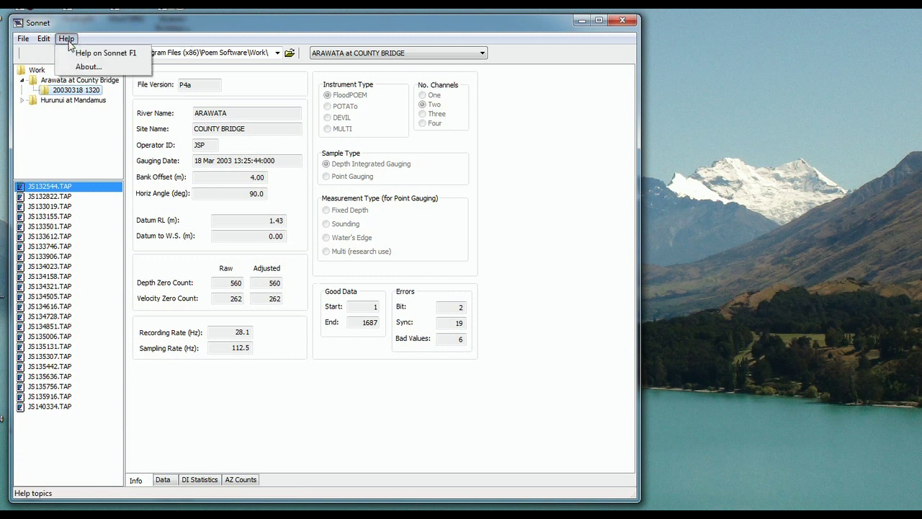
left_click(80, 54)
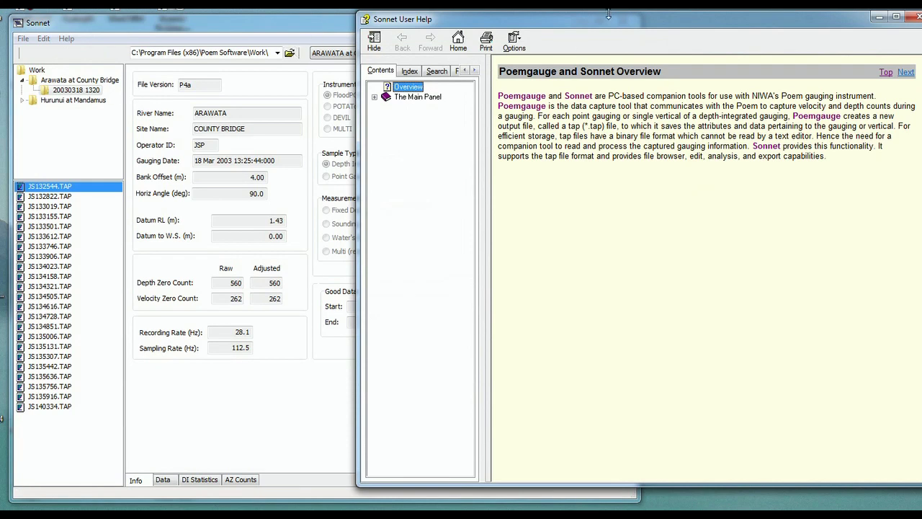
left_click_drag(610, 21, 585, 30)
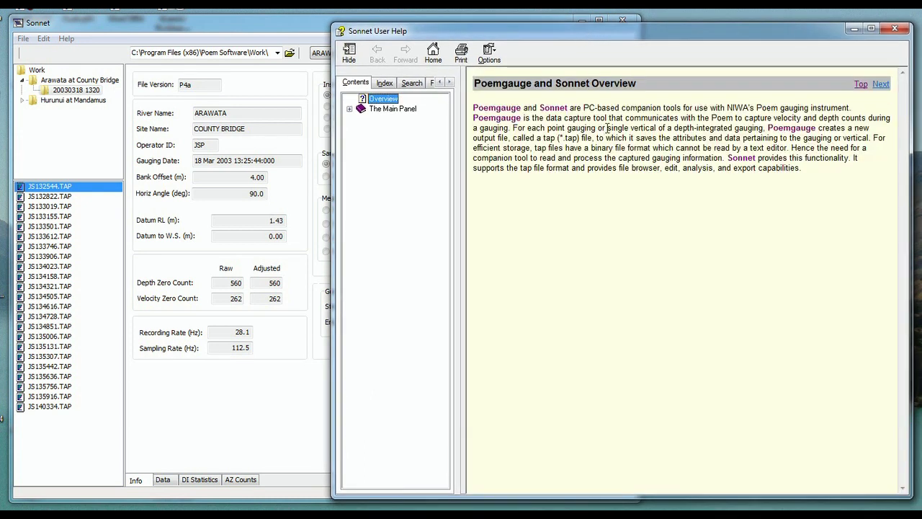
left_click(350, 109)
left_click(389, 108)
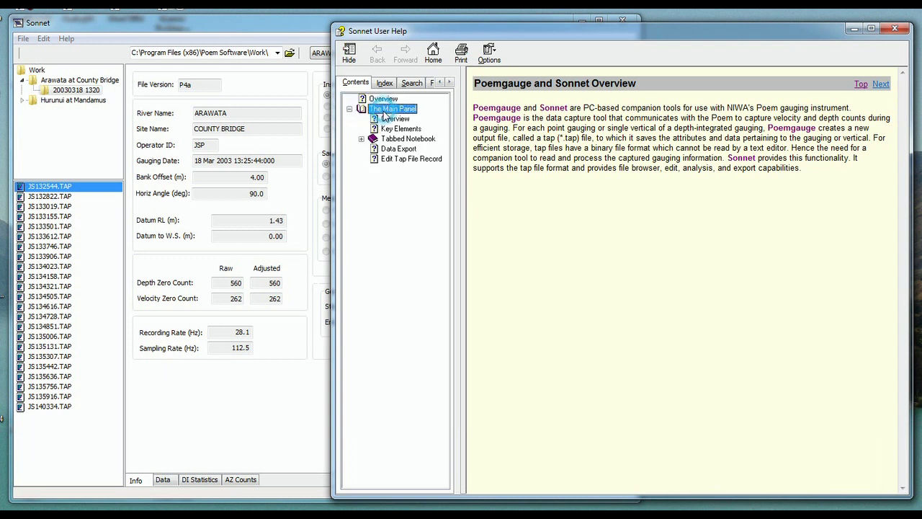
left_click(882, 85)
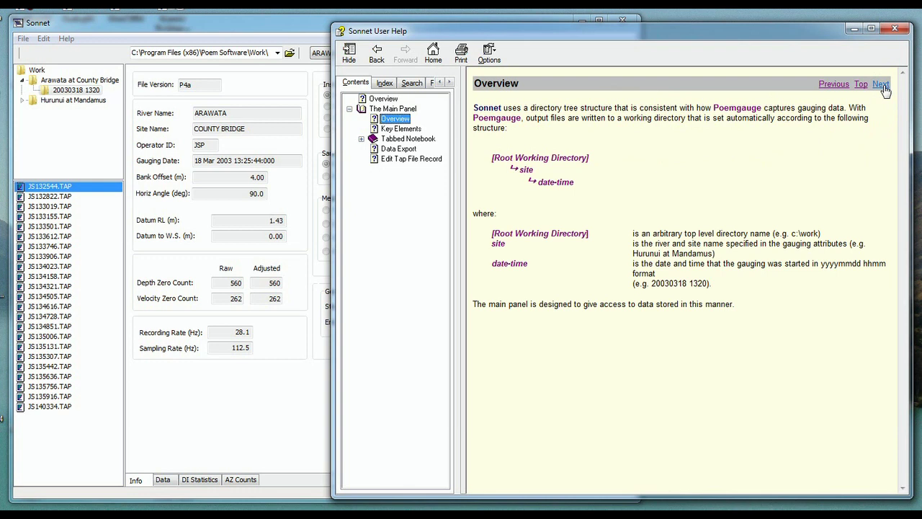
Page through the remaining help topics in order, from Key Elements through the tabsheet and Data Export pages to Edit Tap File Record
left_click(881, 84)
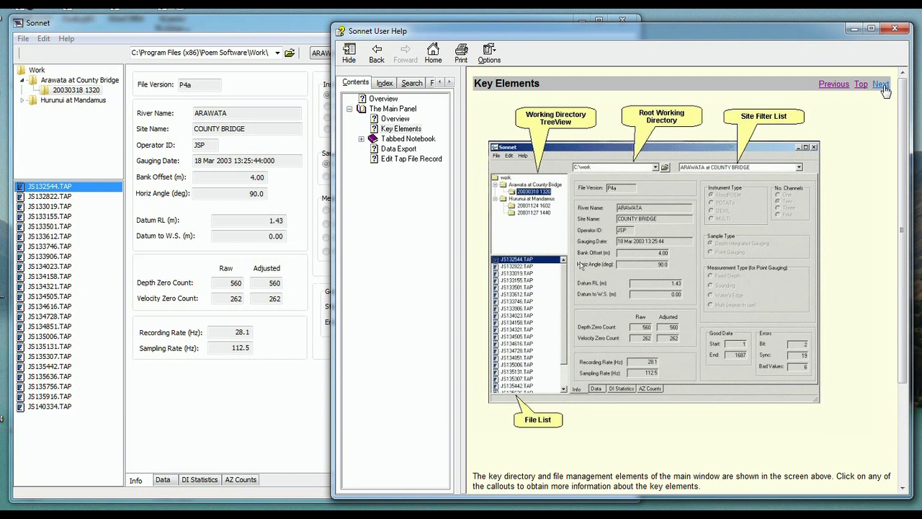
left_click(881, 84)
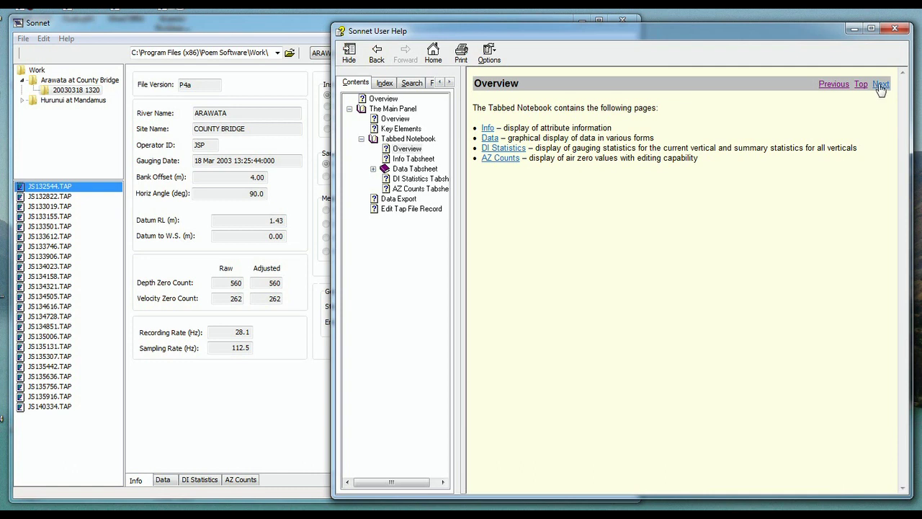
left_click(881, 85)
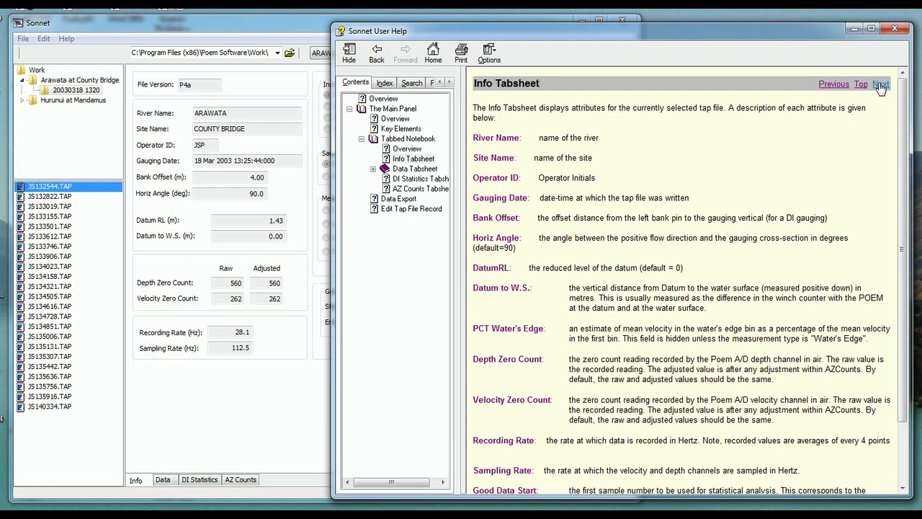
left_click(882, 85)
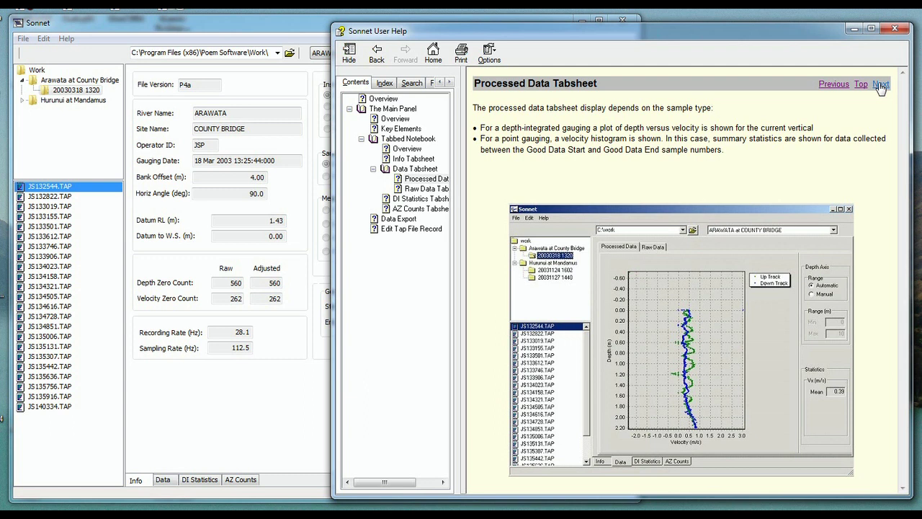
left_click(881, 85)
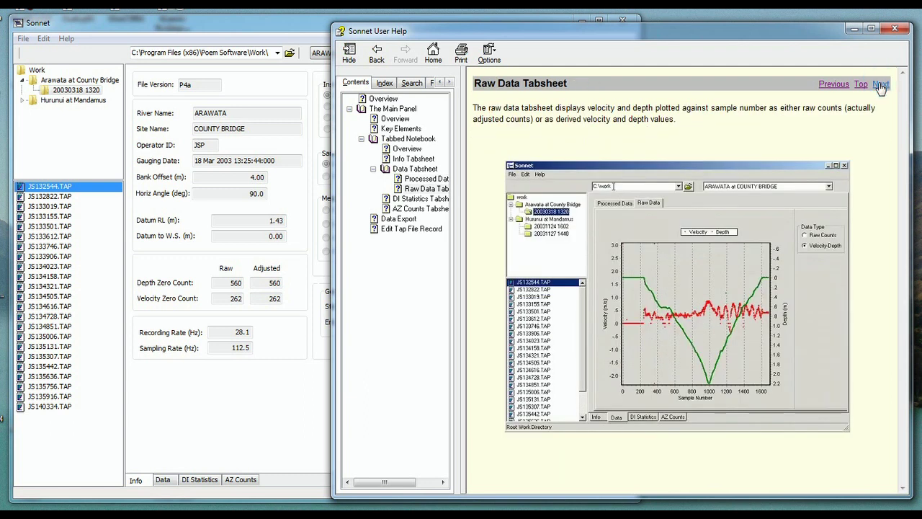
left_click(881, 85)
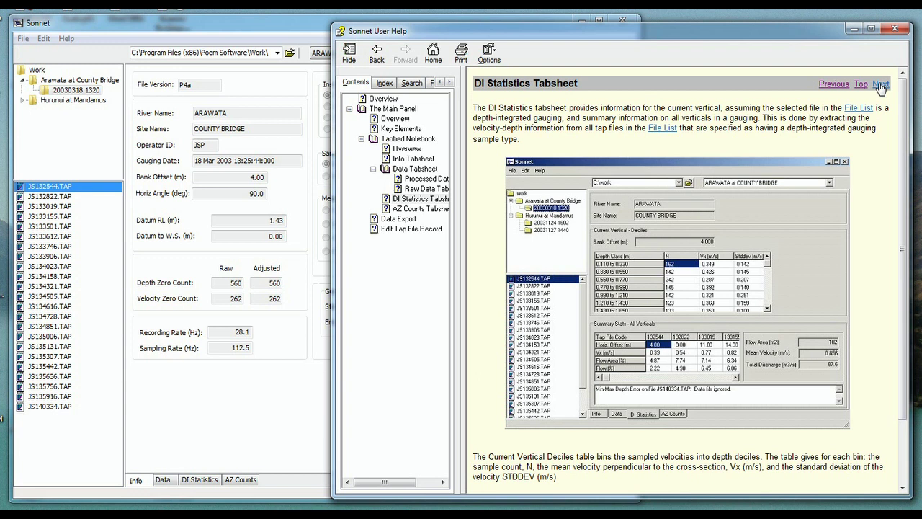
left_click(880, 85)
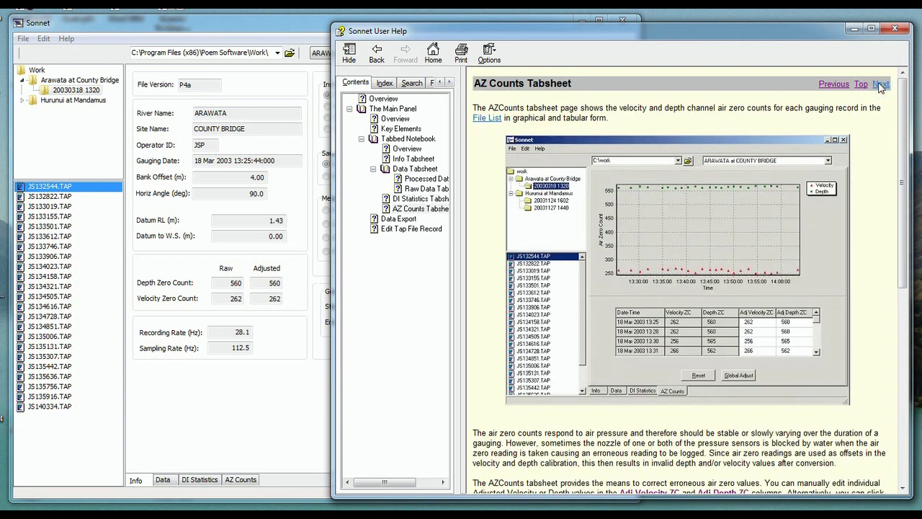
left_click(881, 85)
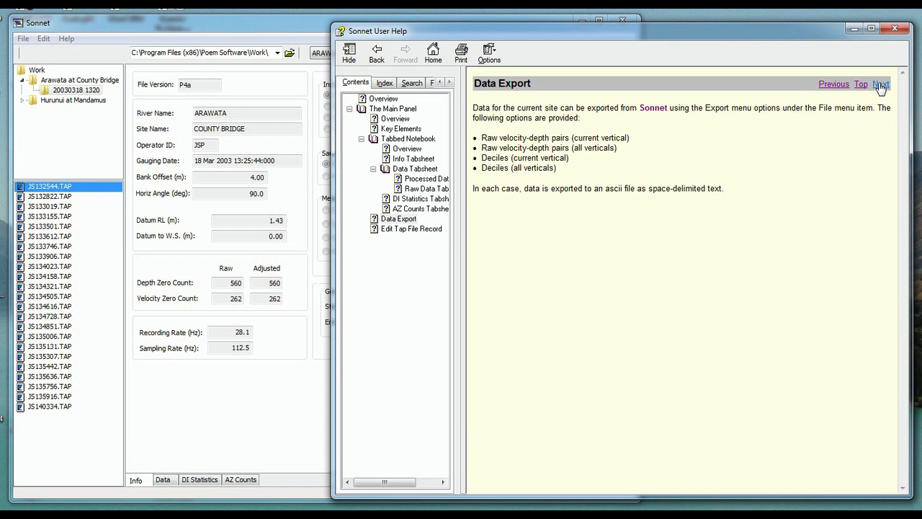
left_click(880, 85)
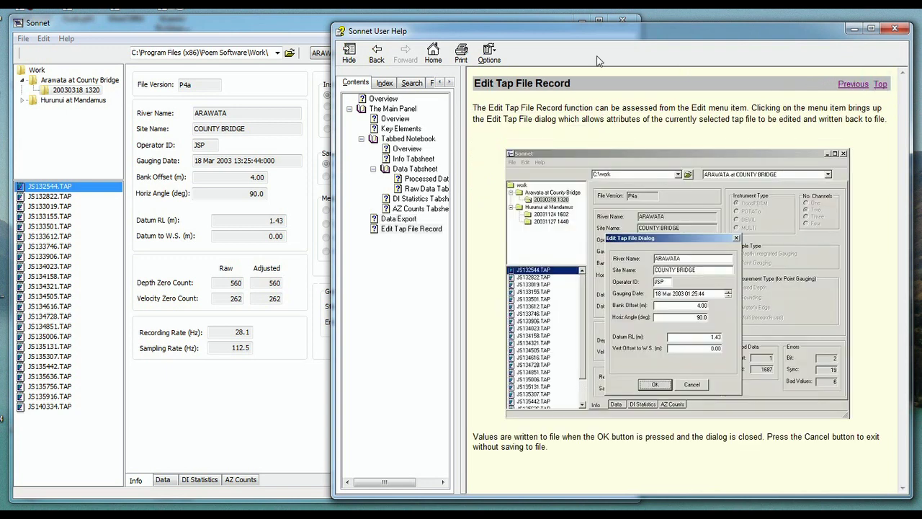
Return to the main Sonnet window and compare the bank offsets of tap files JS132544 through JS133501, ending on JS132544
left_click(276, 27)
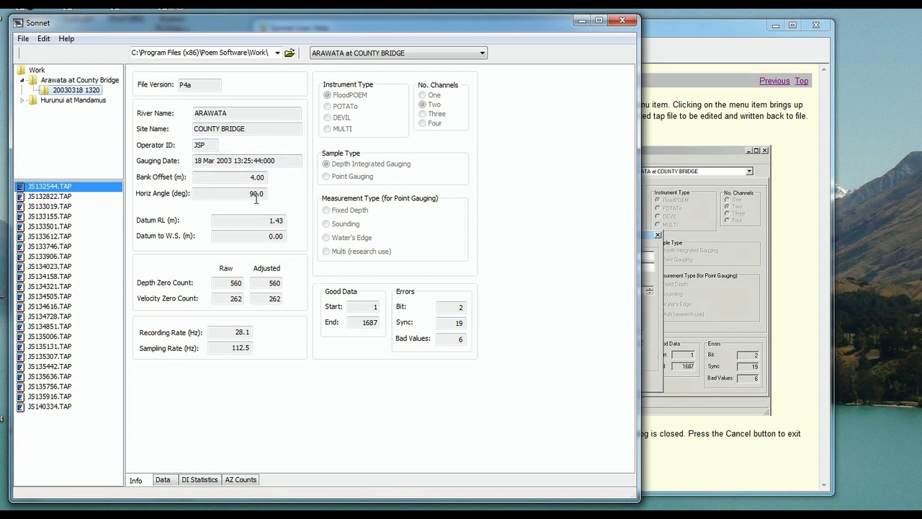
left_click(51, 197)
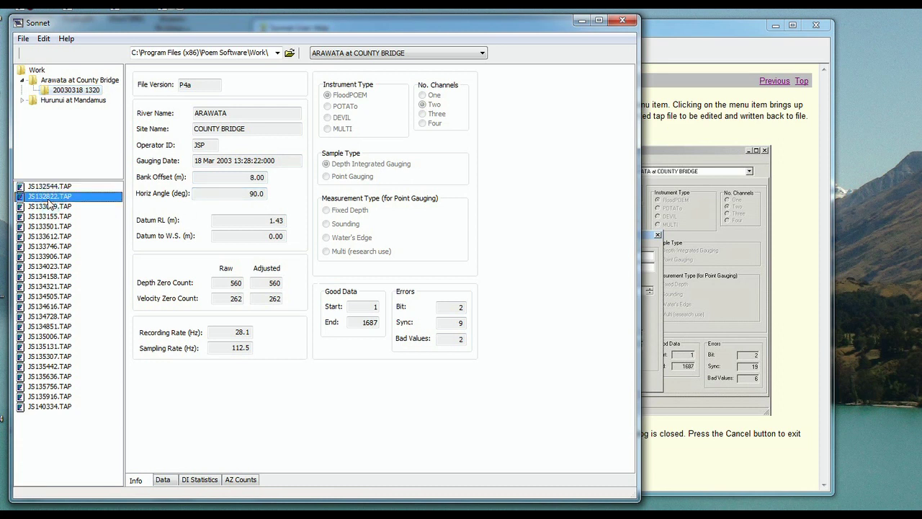
left_click(46, 187)
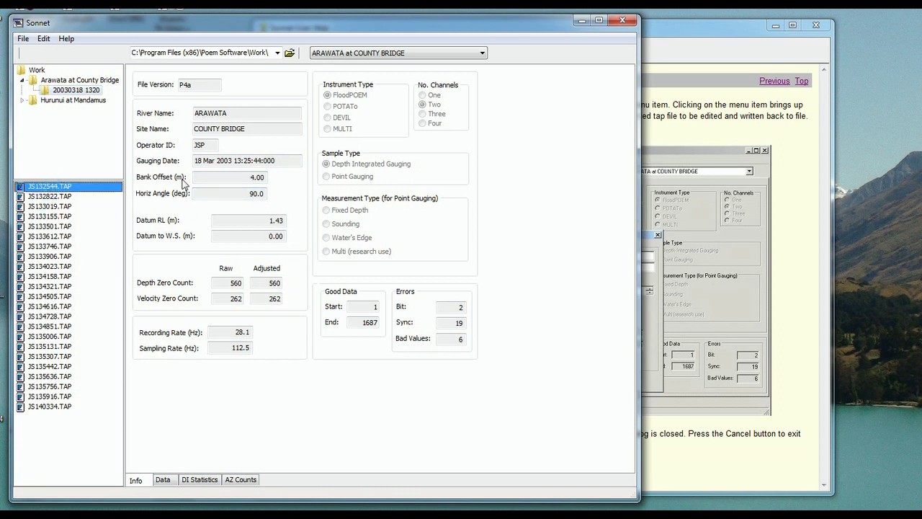
left_click(54, 198)
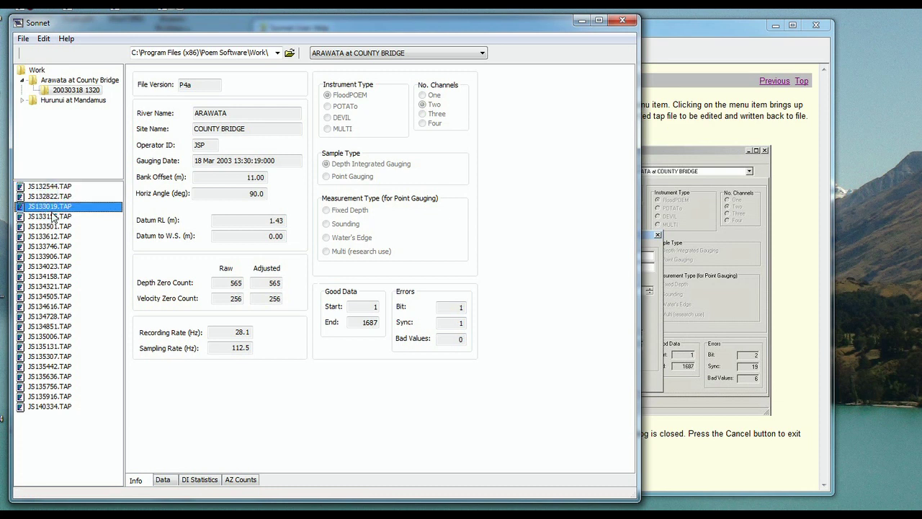
left_click(54, 216)
left_click(54, 228)
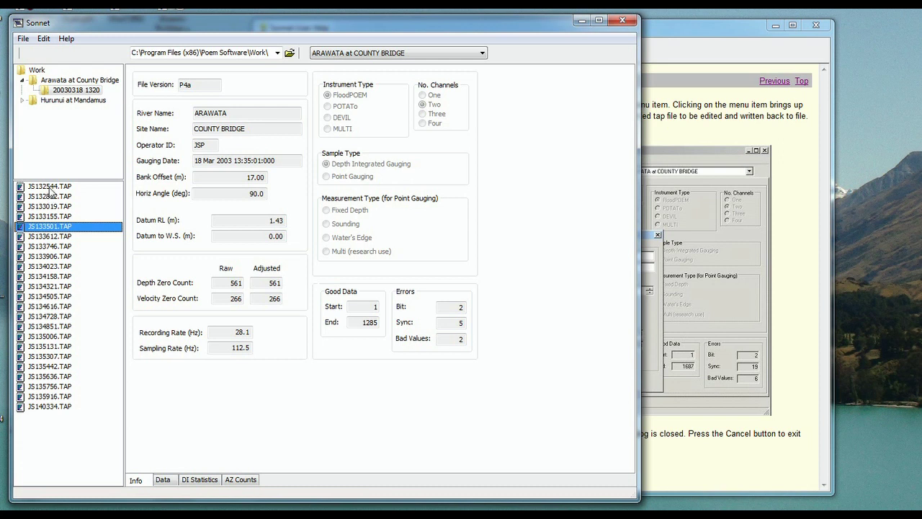
left_click(50, 187)
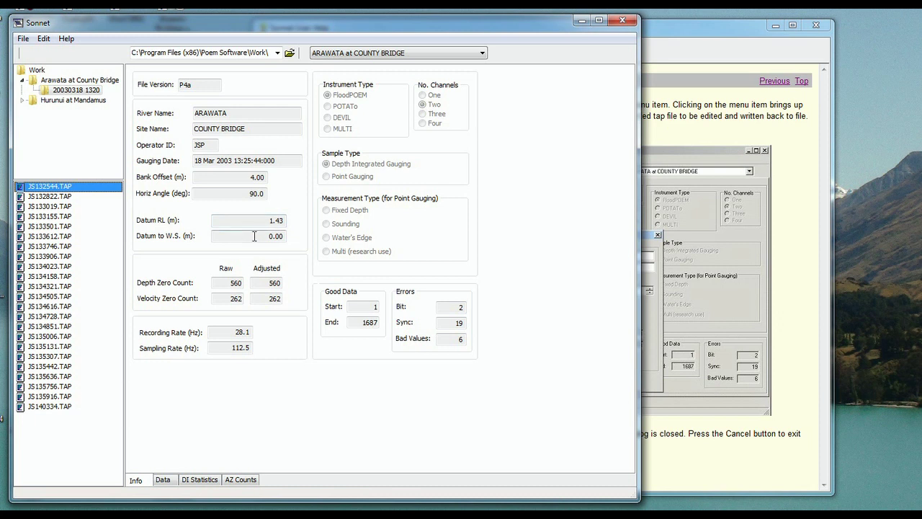
Compare the info attributes of further tap files, including JS133501, JS133746 and JS134023, and reselect JS132544
left_click(243, 195)
left_click(44, 211)
left_click(45, 227)
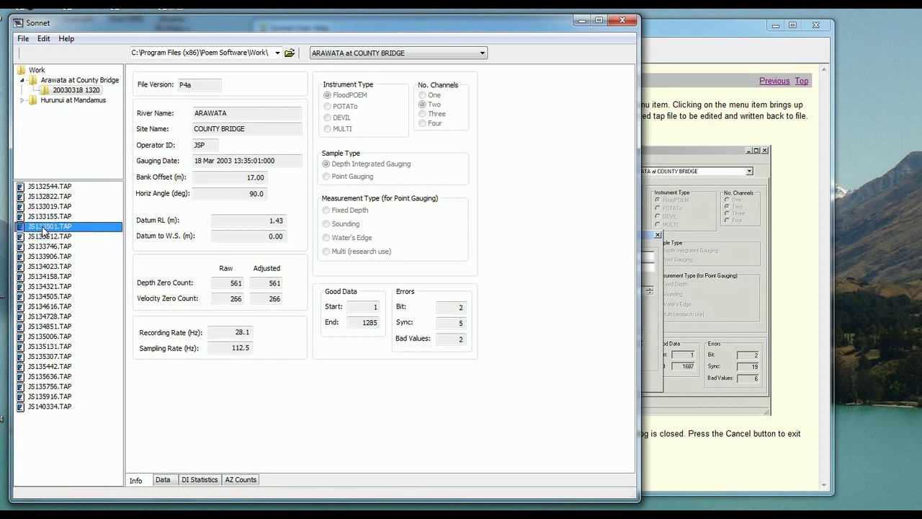
left_click(44, 246)
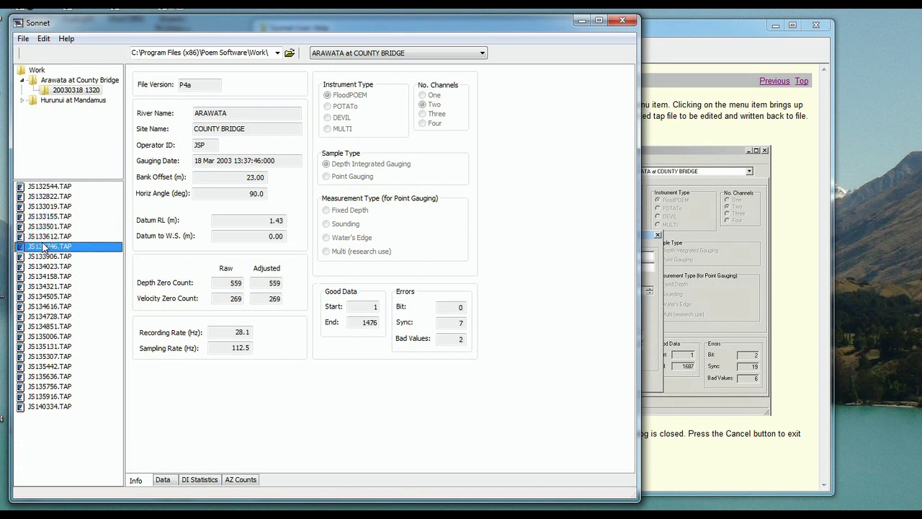
left_click(45, 267)
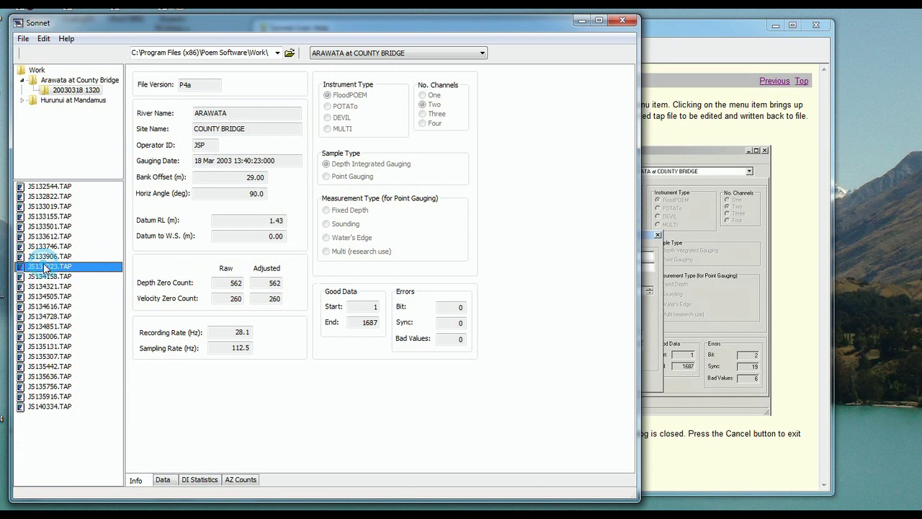
left_click(46, 186)
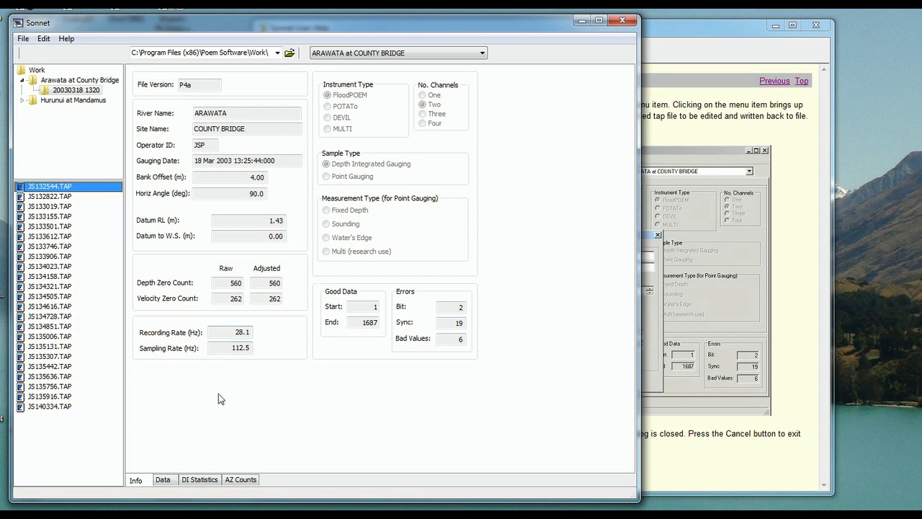
Compare the info attributes of tap files JS132822 and JS133501, then step back through JS133155 and JS133019 to JS132544
key("Down")
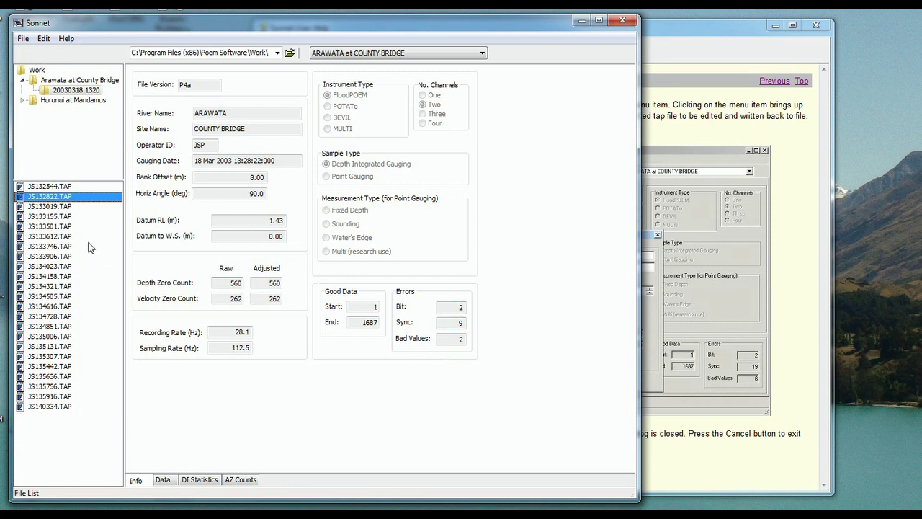
left_click(54, 229)
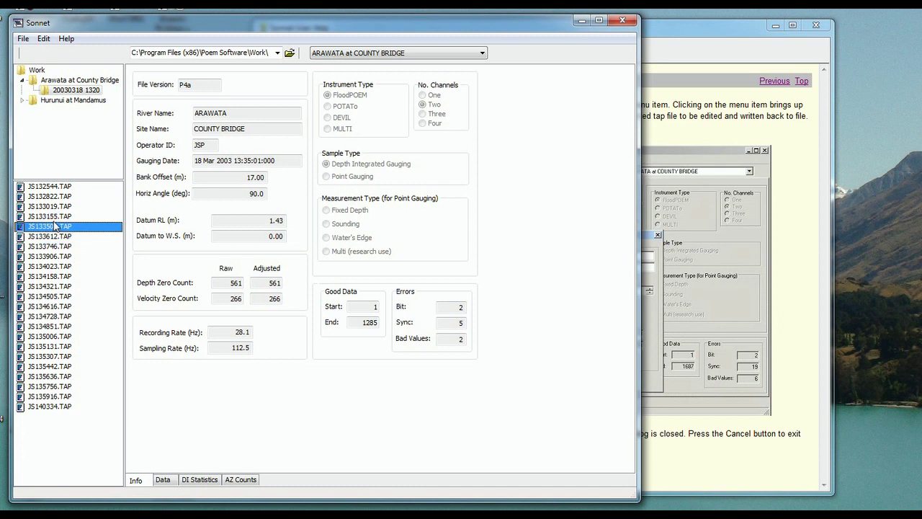
left_click(52, 217)
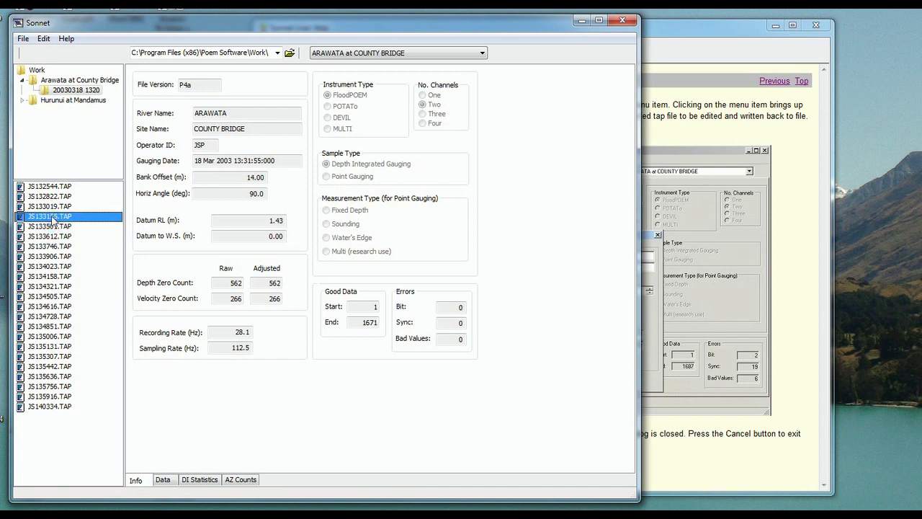
left_click(52, 207)
left_click(52, 196)
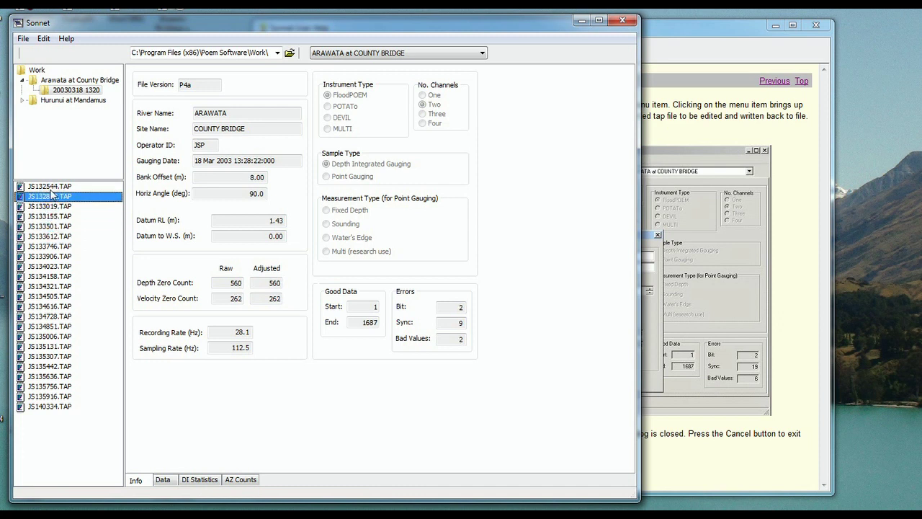
left_click(47, 187)
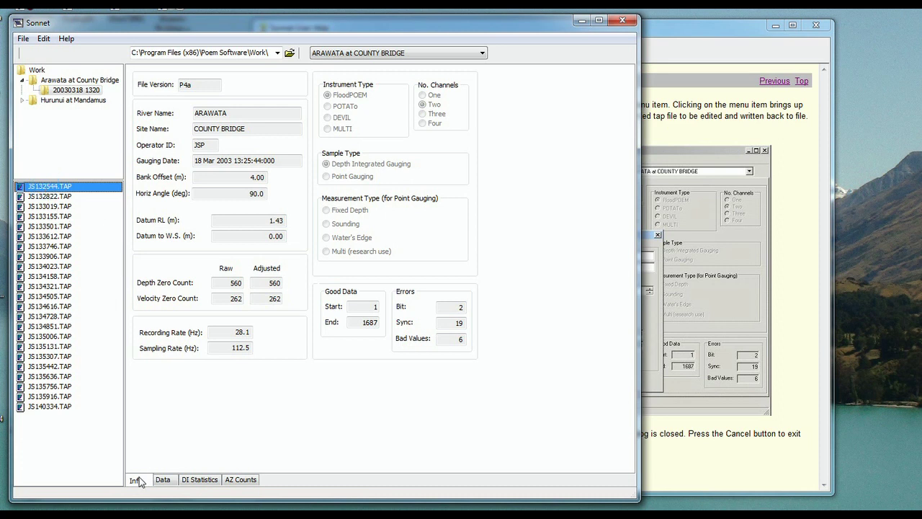
Review the Data tabsheet and compare the raw velocity-depth plots of consecutive tap files from JS132544 through JS133906
left_click(162, 481)
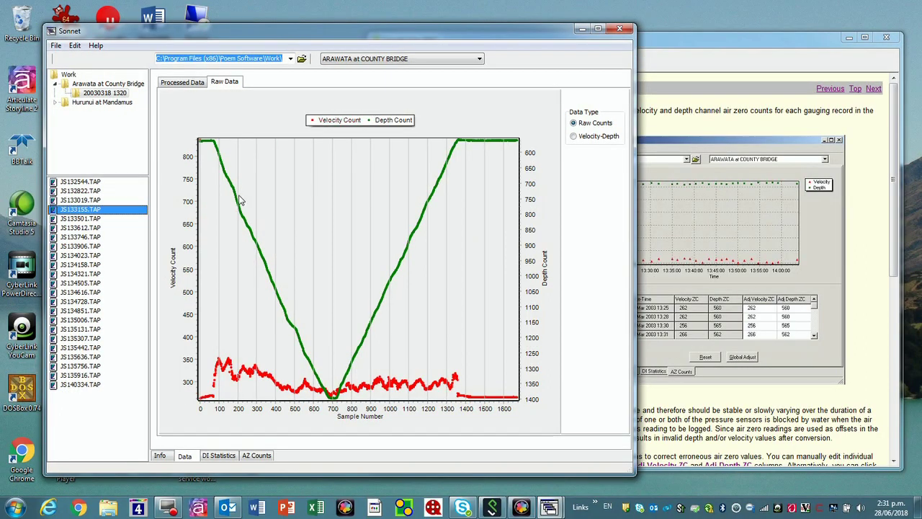
left_click(183, 84)
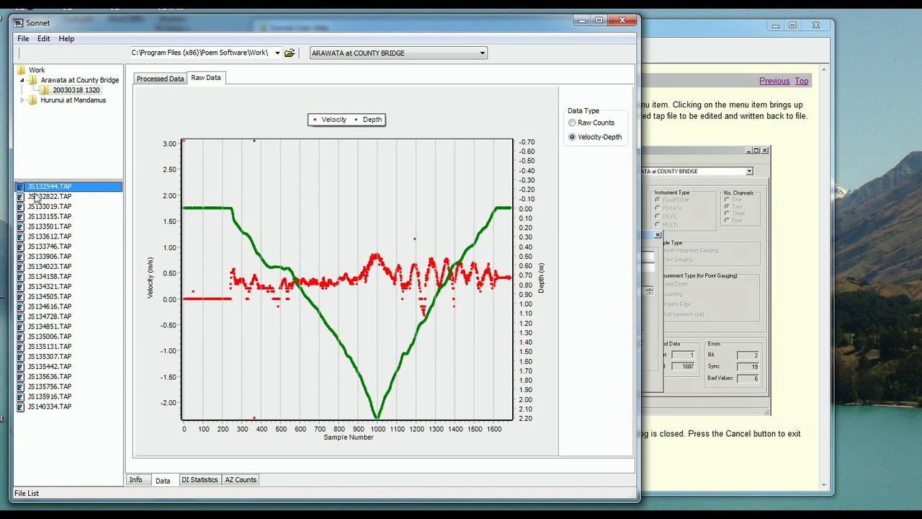
left_click(45, 197)
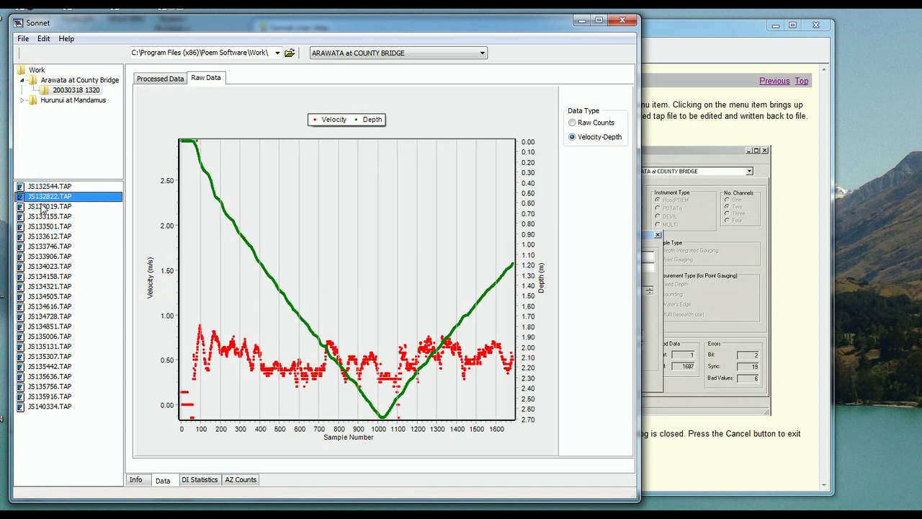
left_click(45, 206)
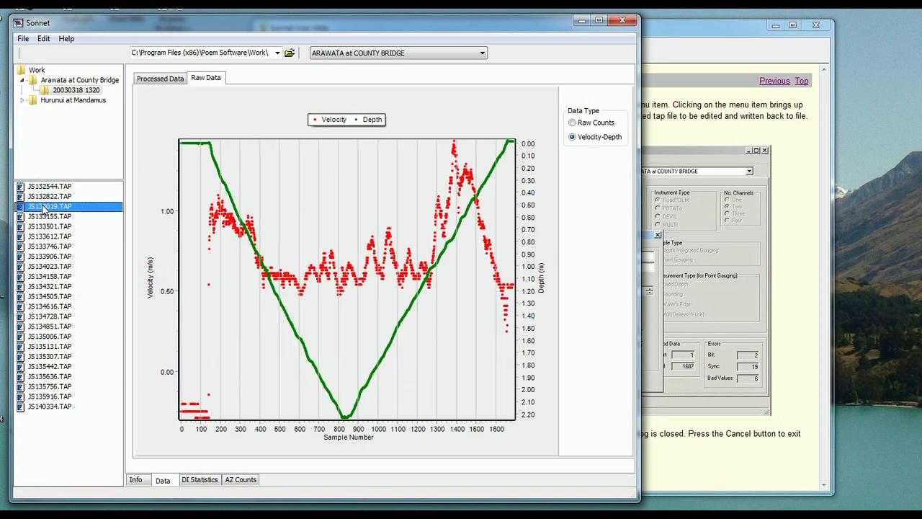
left_click(47, 218)
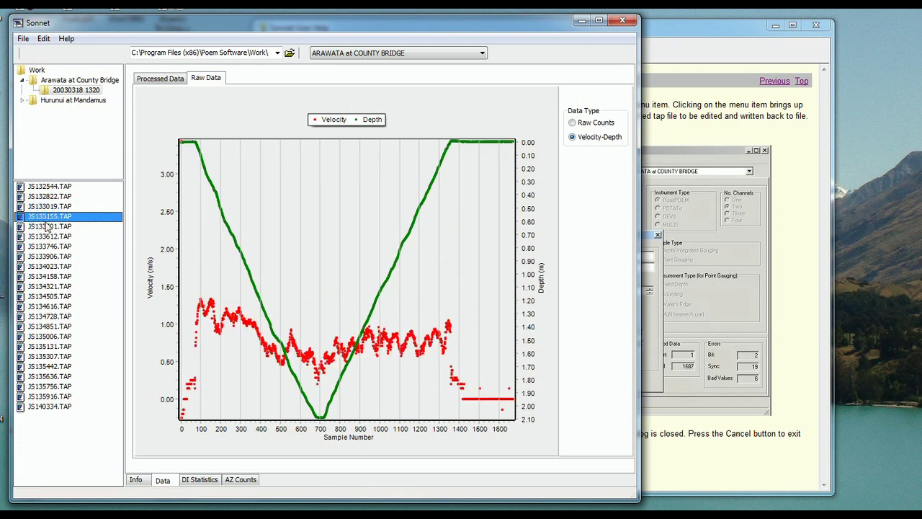
left_click(49, 227)
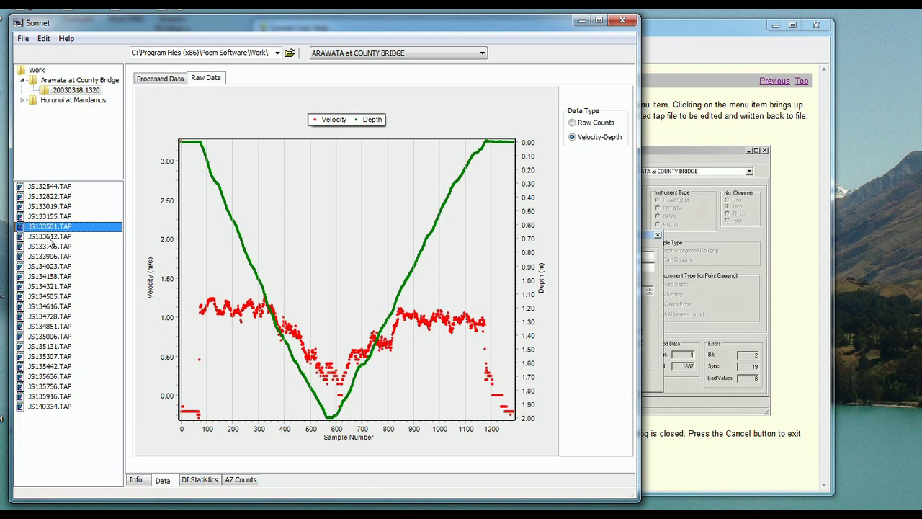
left_click(49, 237)
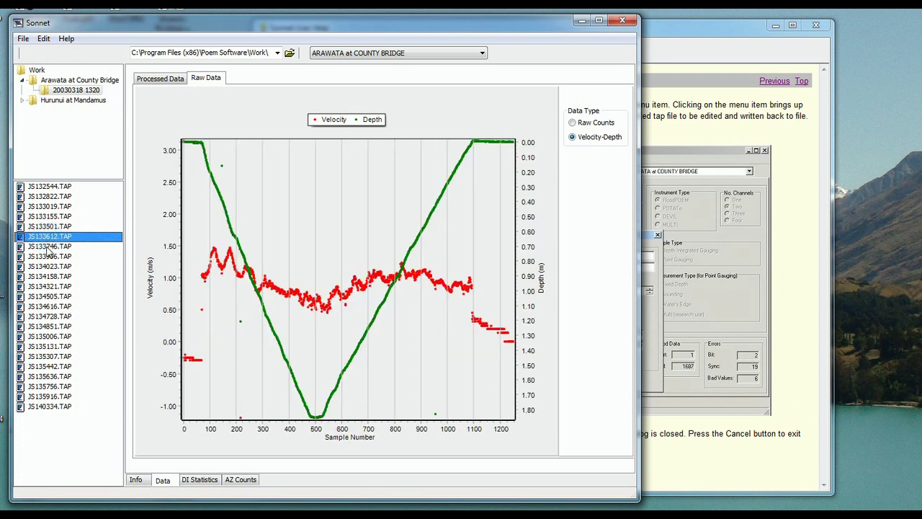
left_click(46, 247)
left_click(48, 256)
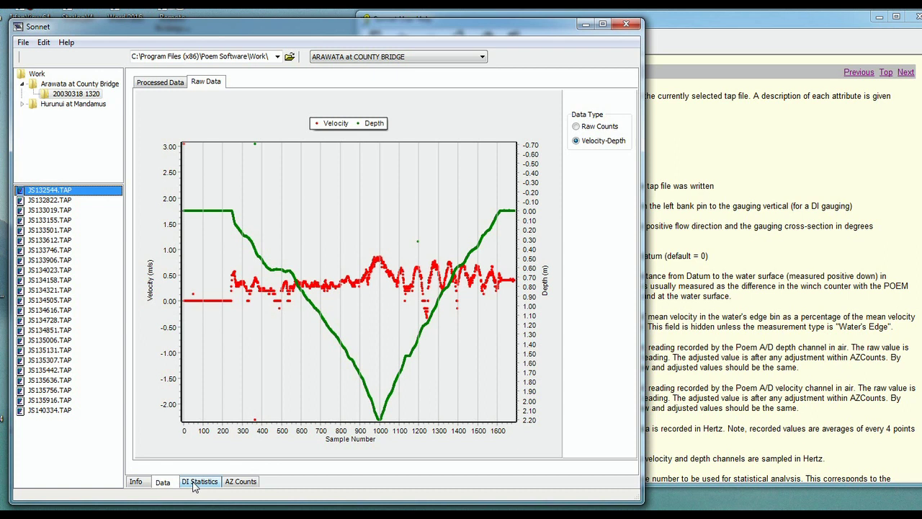
Examine the DI Statistics decile tables of JS132544, JS132822 and JS133019, ending on JS132544
left_click(199, 481)
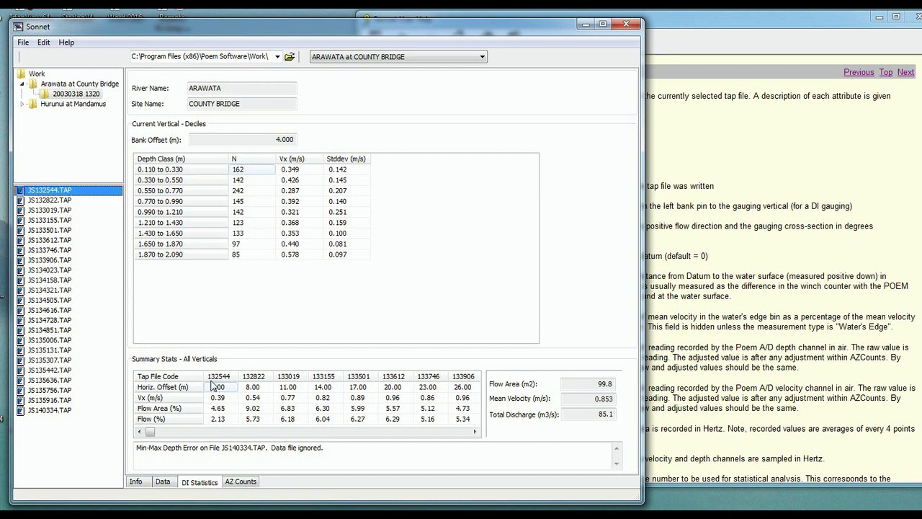
left_click(41, 201)
left_click(40, 210)
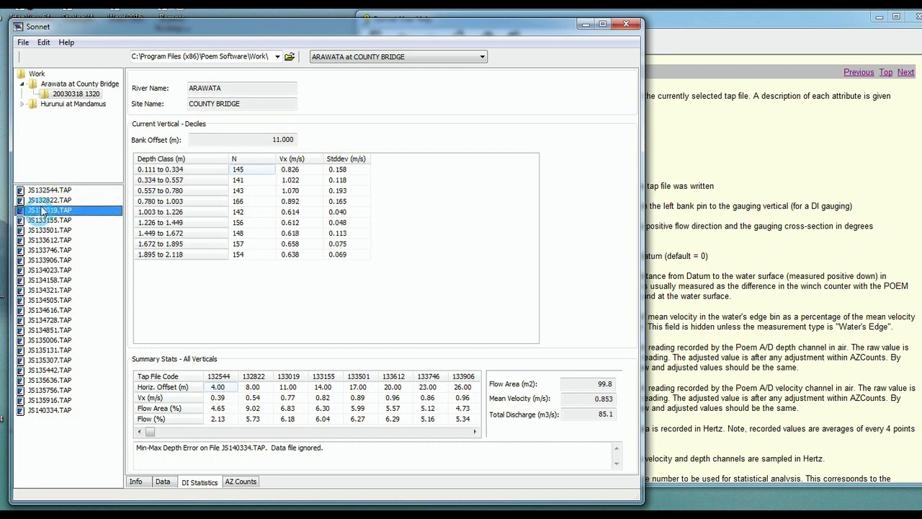
left_click(50, 190)
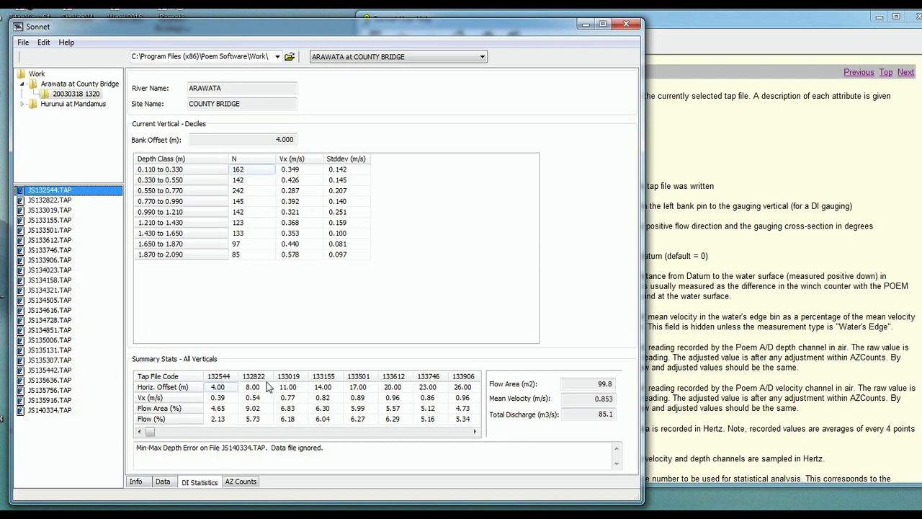
Review the summary statistics across all verticals and compare the decile tables of JS135916 and JS140334
left_click(369, 433)
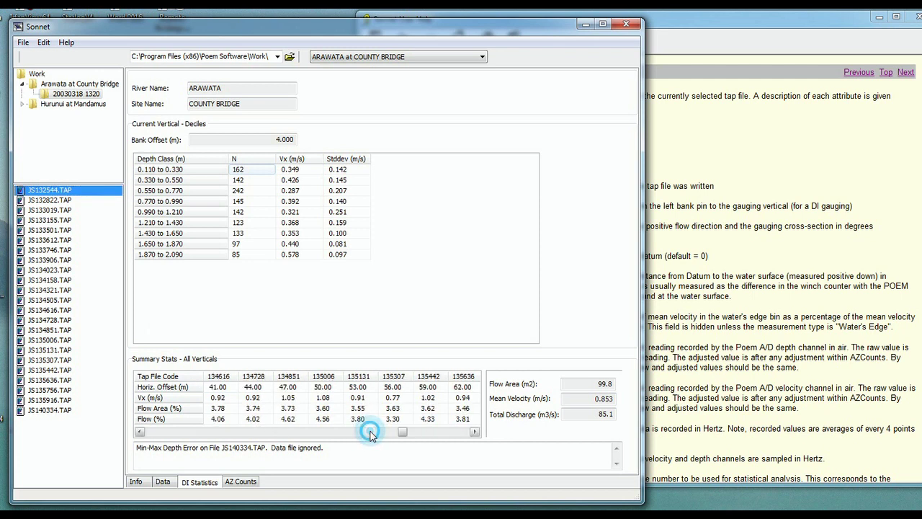
left_click(369, 433)
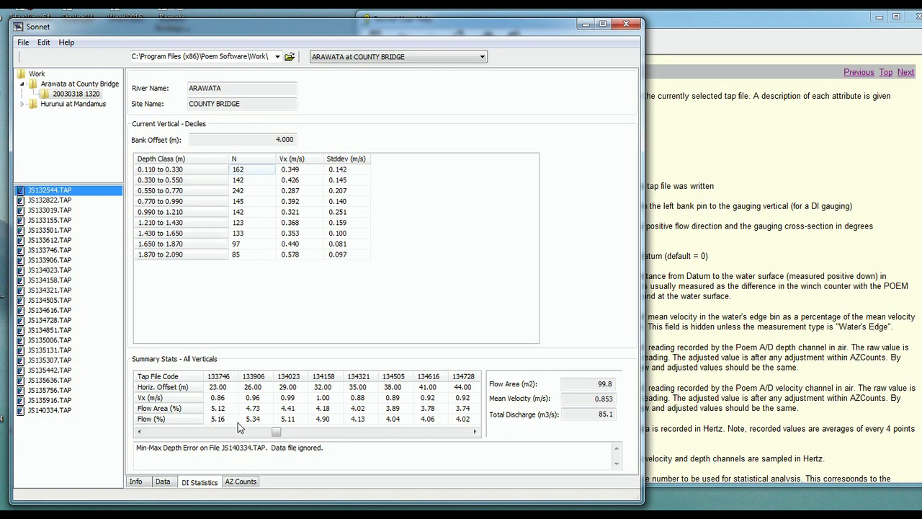
left_click_drag(277, 434, 480, 436)
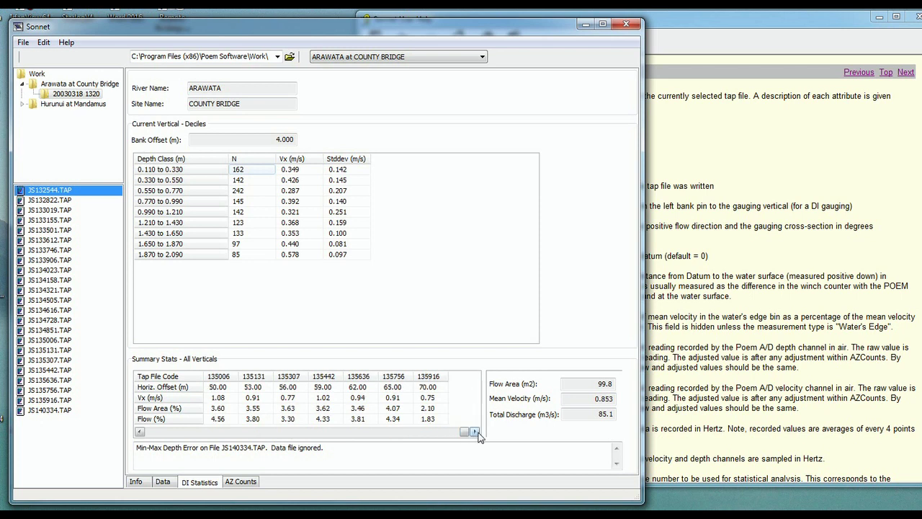
left_click(48, 400)
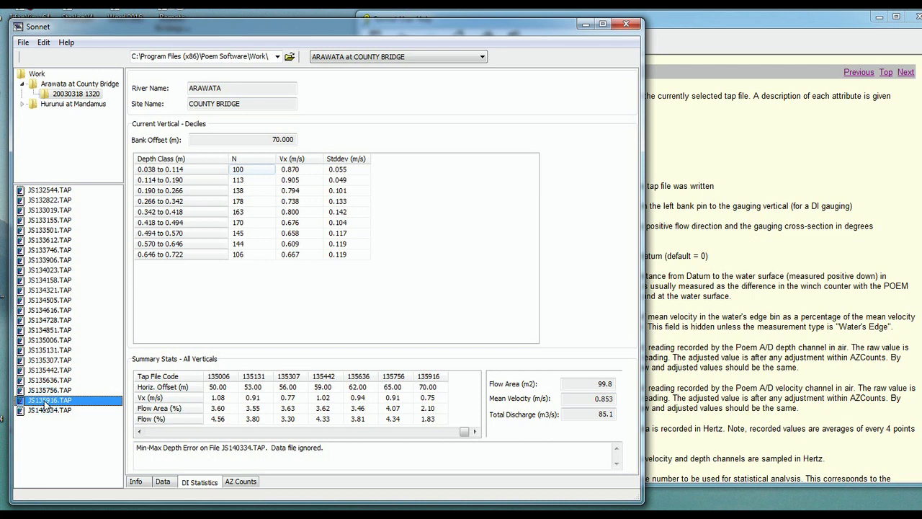
left_click(45, 410)
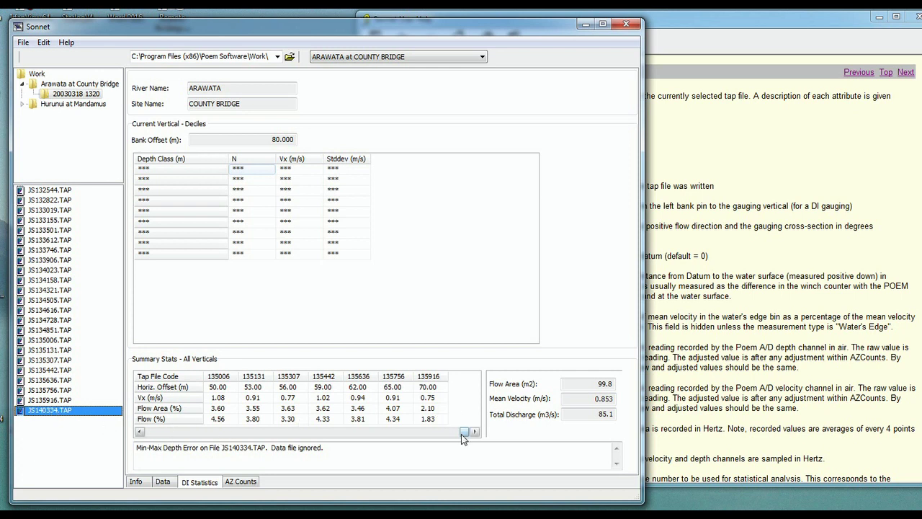
left_click_drag(465, 431, 132, 441)
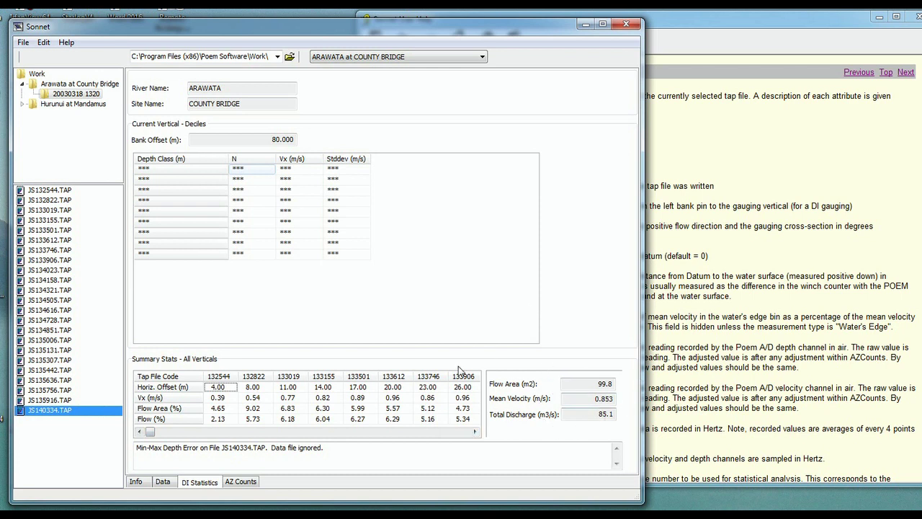
Examine the air zero counts on the AZ Counts tabsheet while selecting tap files JS135916, JS135756 and JS135636
left_click(240, 483)
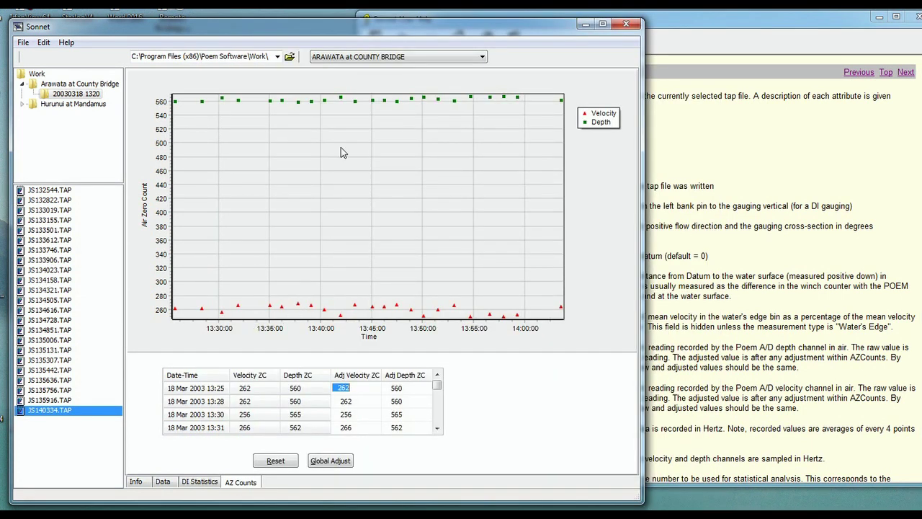
left_click(41, 401)
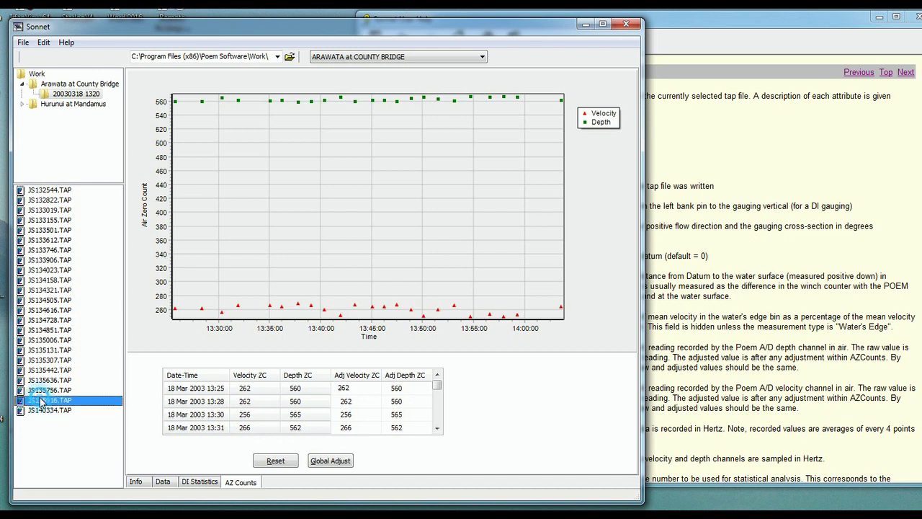
left_click(42, 390)
left_click(44, 380)
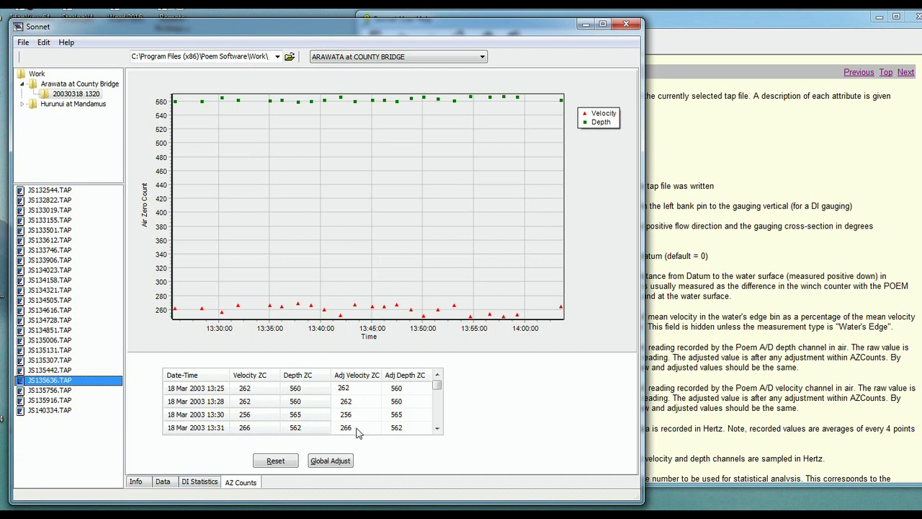
Review the DI statistics, raw data plot and info attributes of tap file JS135636
left_click(204, 490)
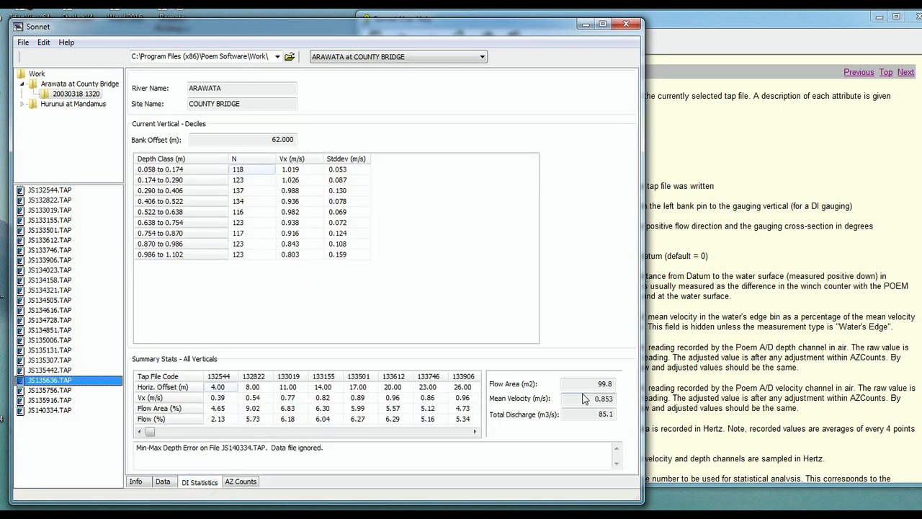
left_click(163, 483)
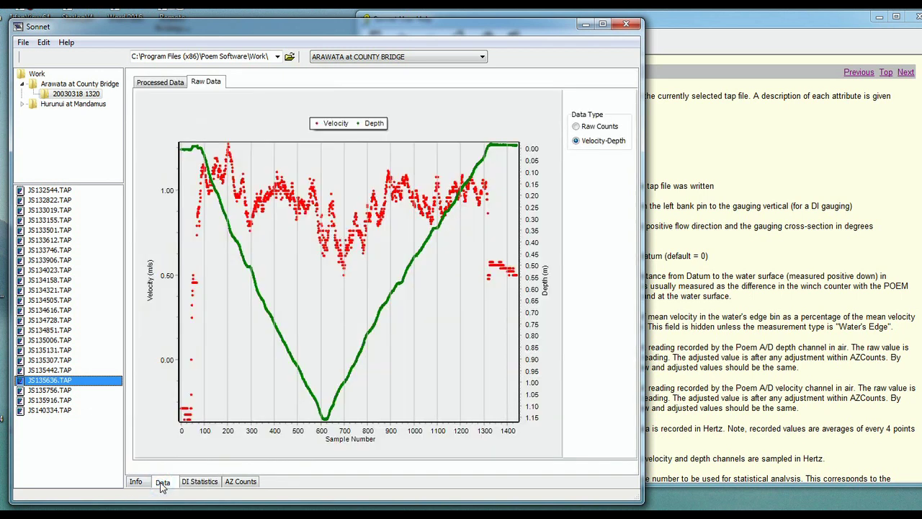
left_click(137, 484)
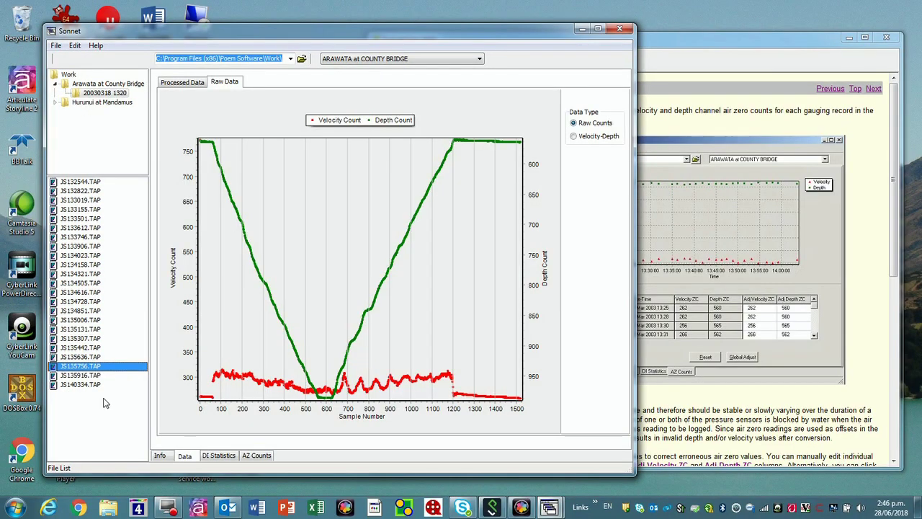
Compare the raw count plots of tap files JS135756, JS135916 and JS140334, ending on JS140334
left_click(80, 375)
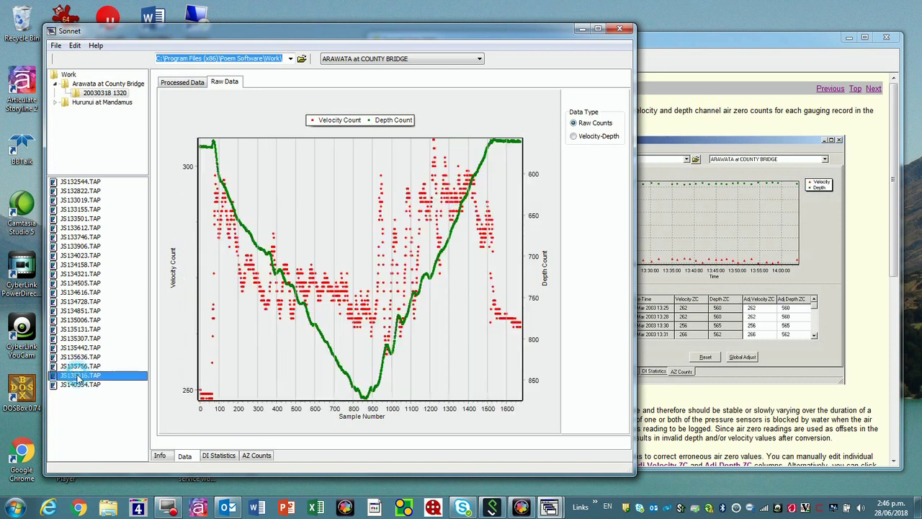
left_click(78, 366)
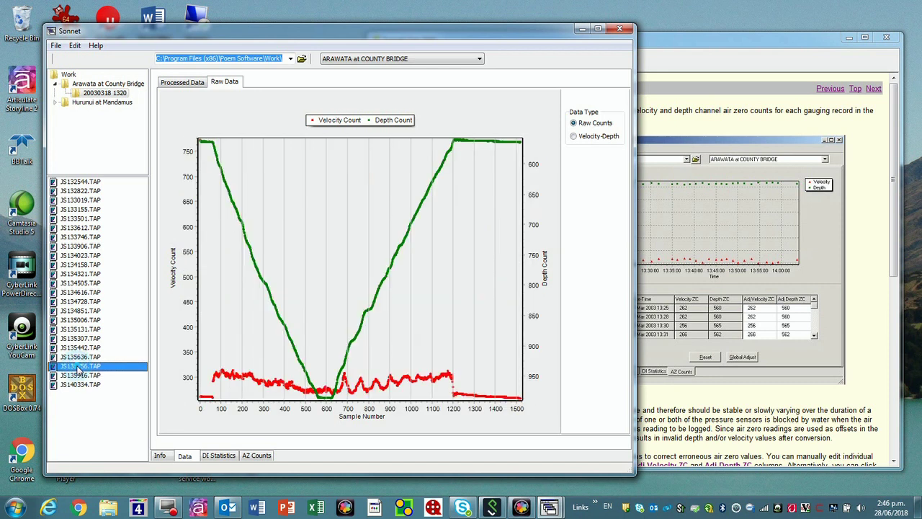
left_click(80, 376)
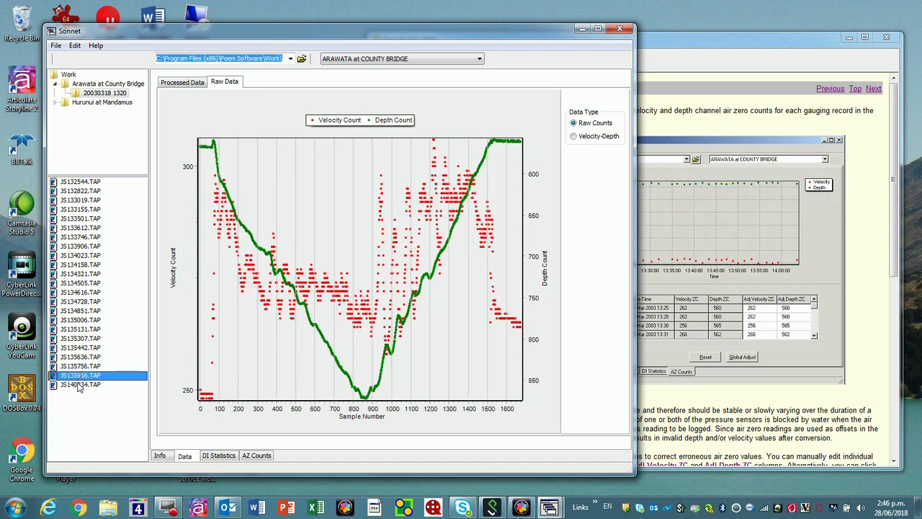
left_click(79, 385)
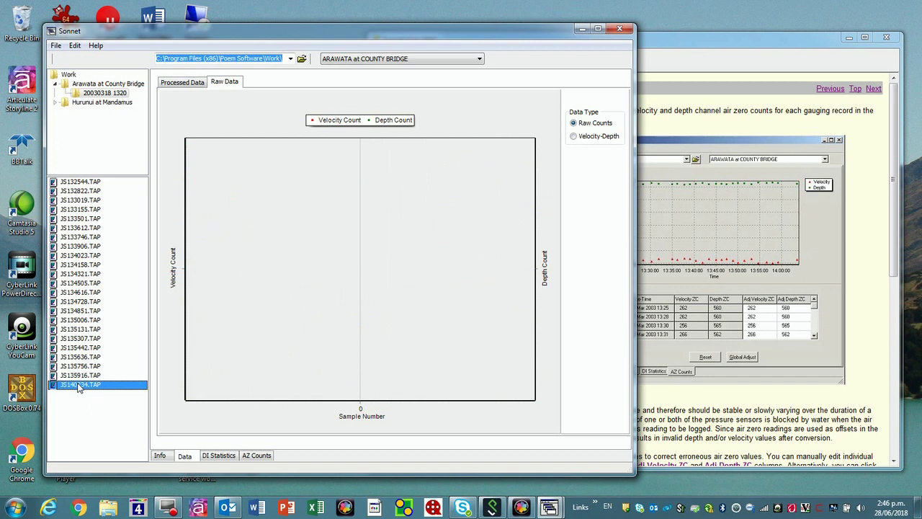
left_click(78, 377)
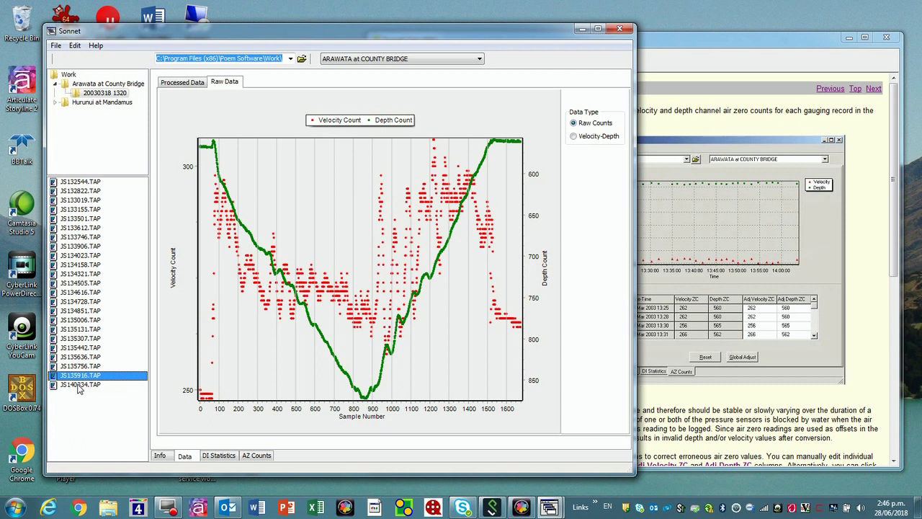
left_click(80, 385)
left_click(79, 375)
left_click(79, 386)
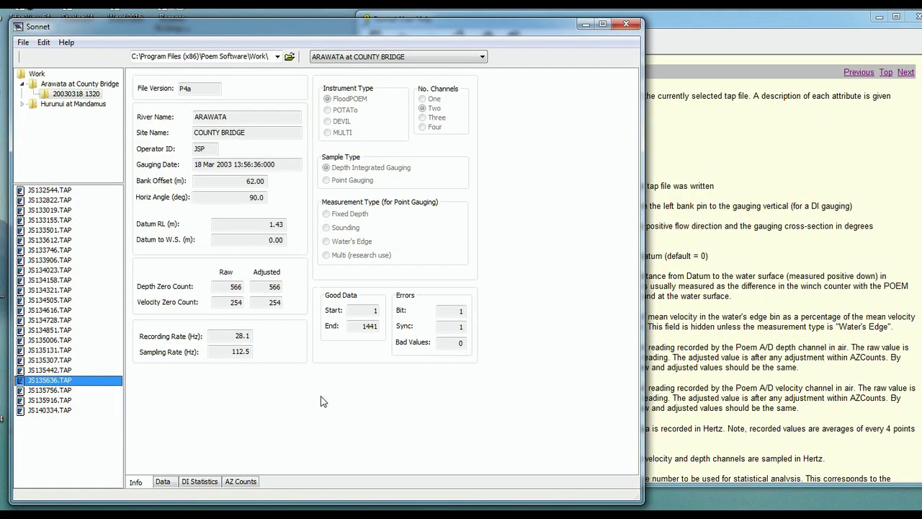
Switch to the Sonnet user help and read the DI Statistics Tabsheet, AZ Counts Tabsheet and Data Export topics
left_click(735, 124)
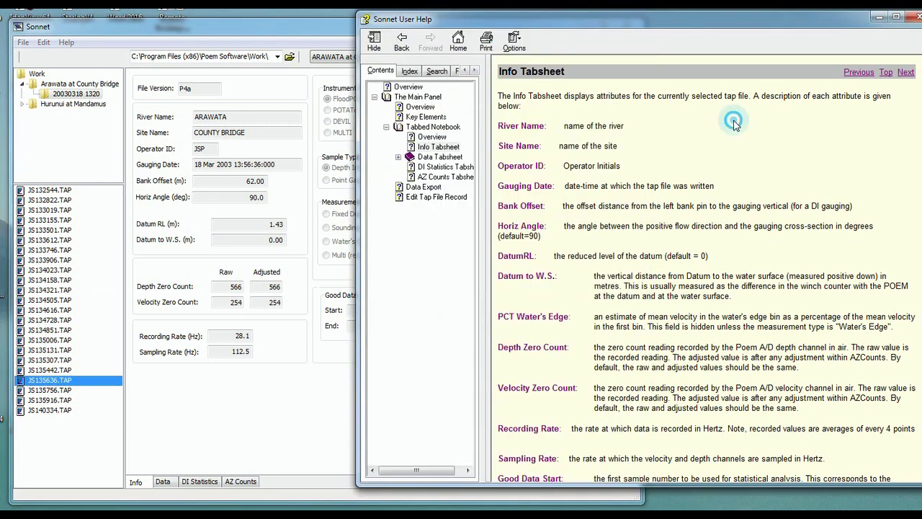
left_click(443, 168)
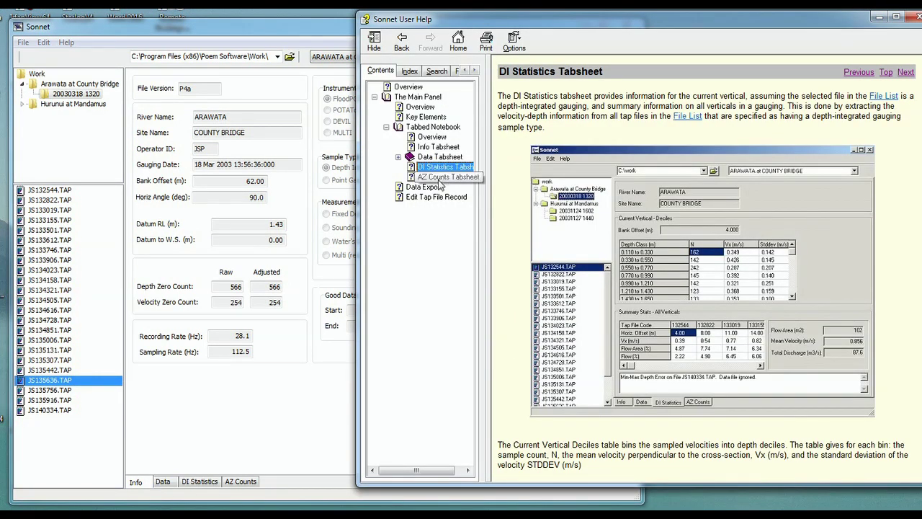
left_click(441, 178)
left_click(432, 189)
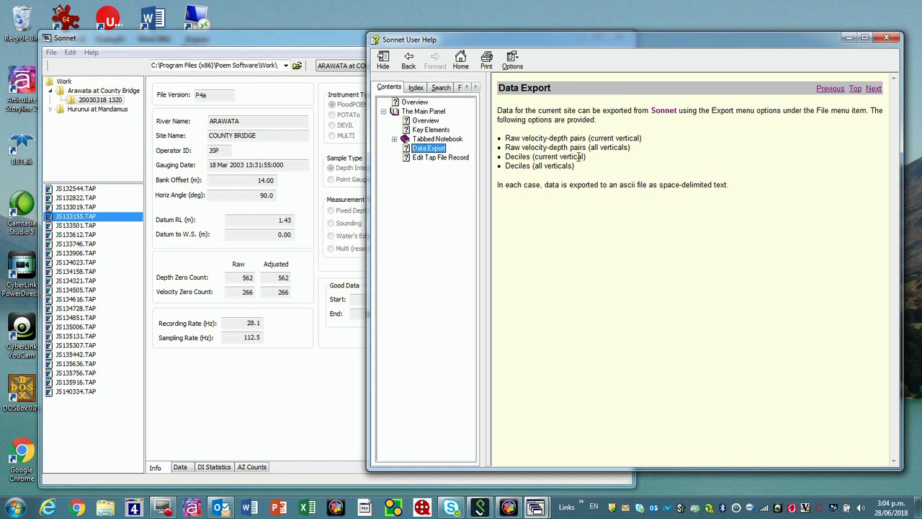
Return to the main Sonnet window and review the available data export commands without exporting anything
left_click(129, 37)
left_click(50, 53)
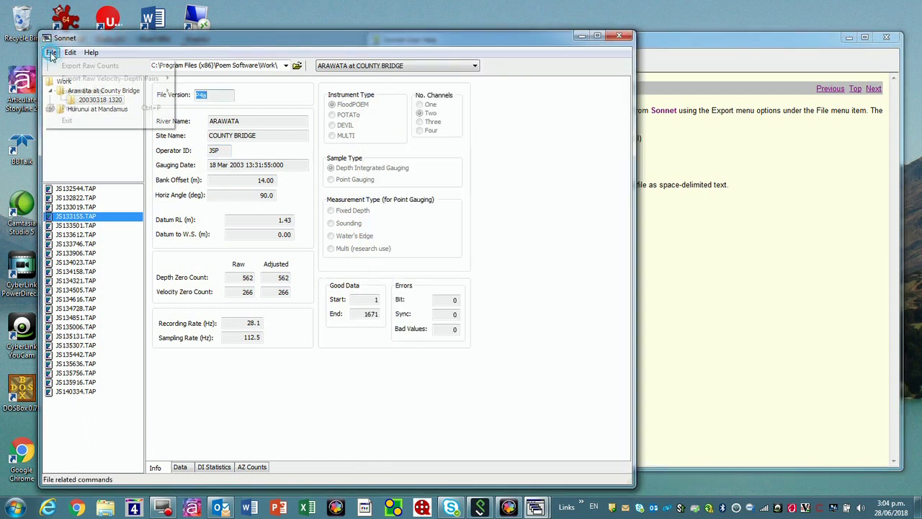
mouse_move(69, 66)
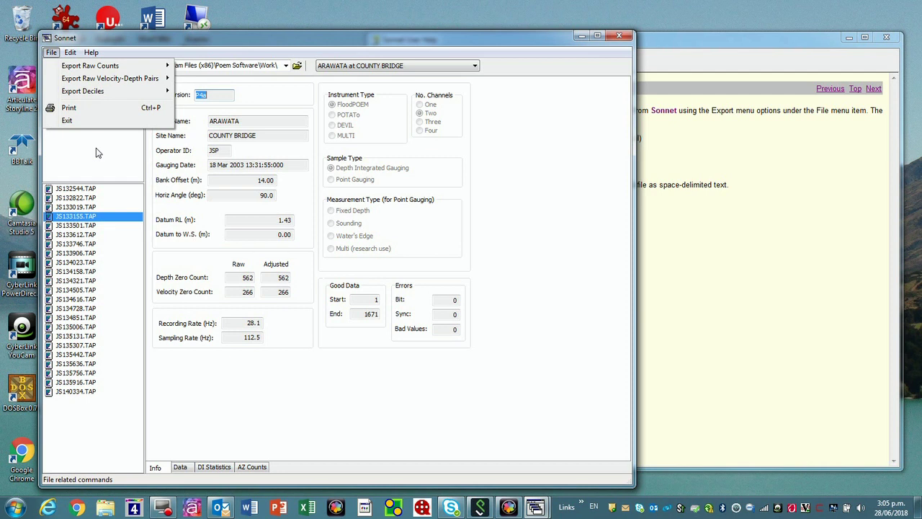
left_click(96, 148)
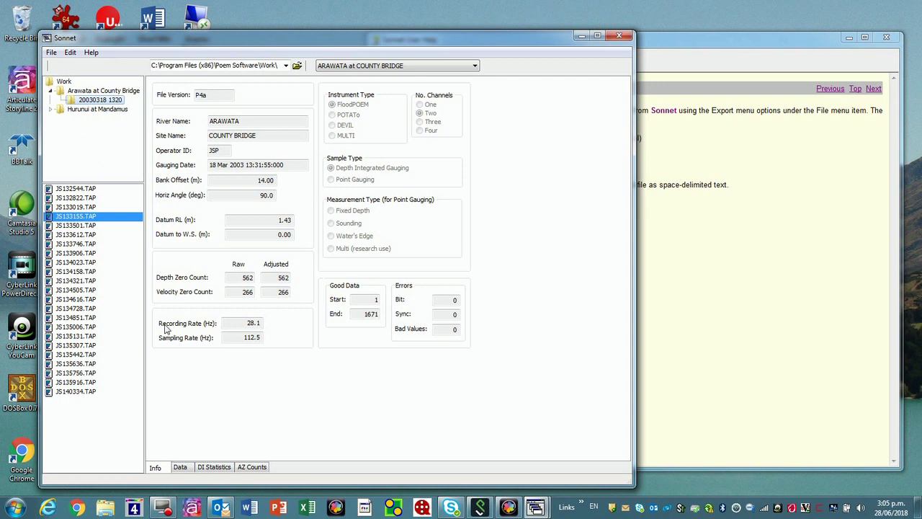